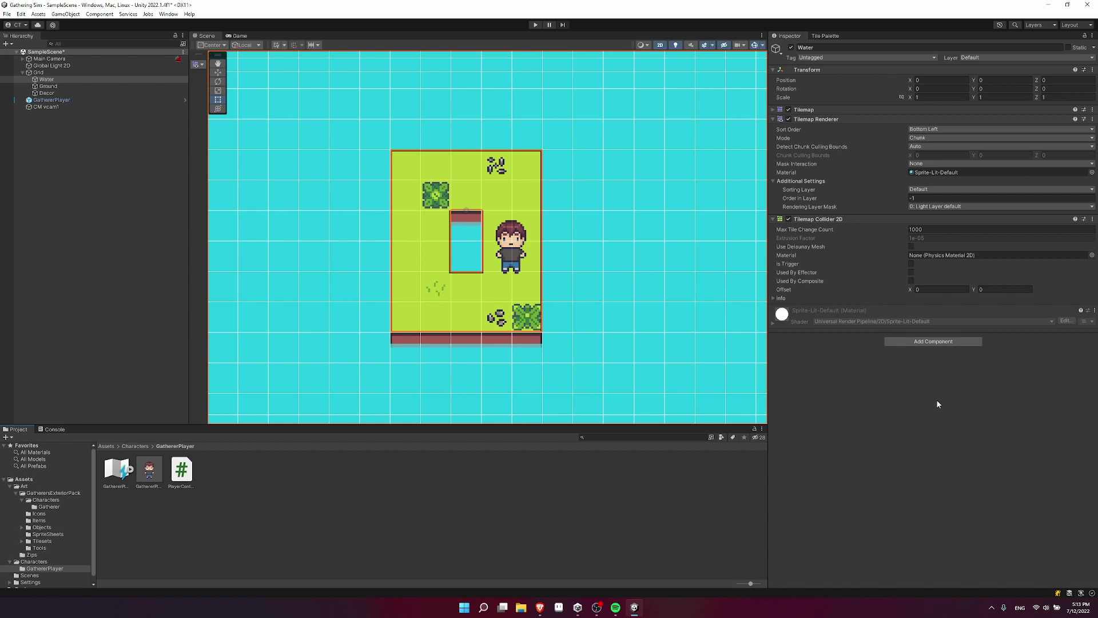
Step: Enter Play mode and walk the player right, then up-left, to test movement
click(536, 25)
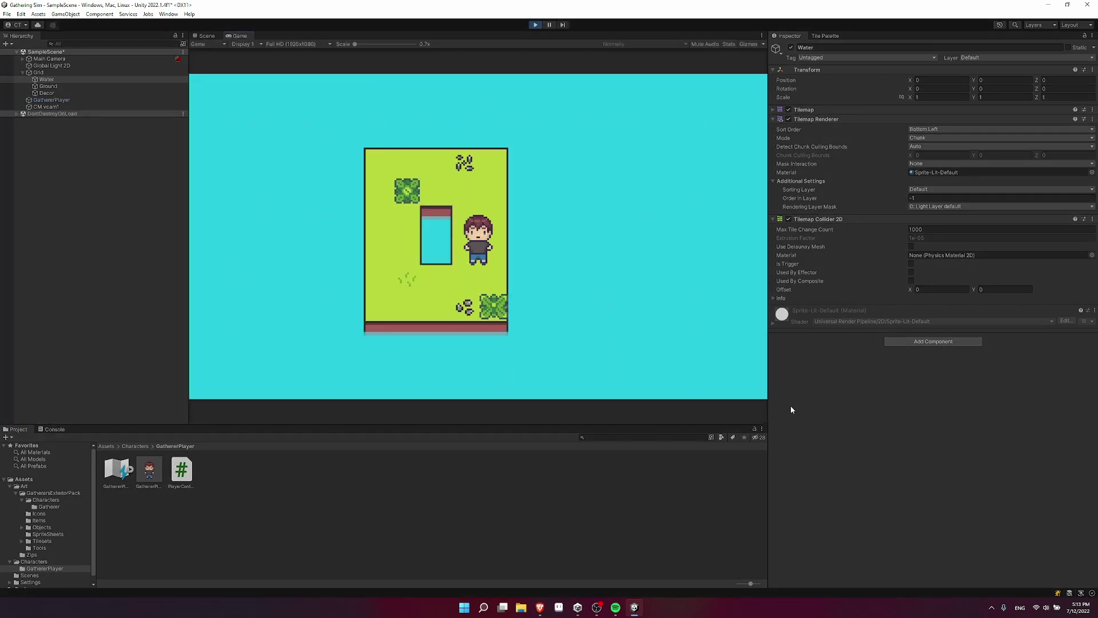
key(d)
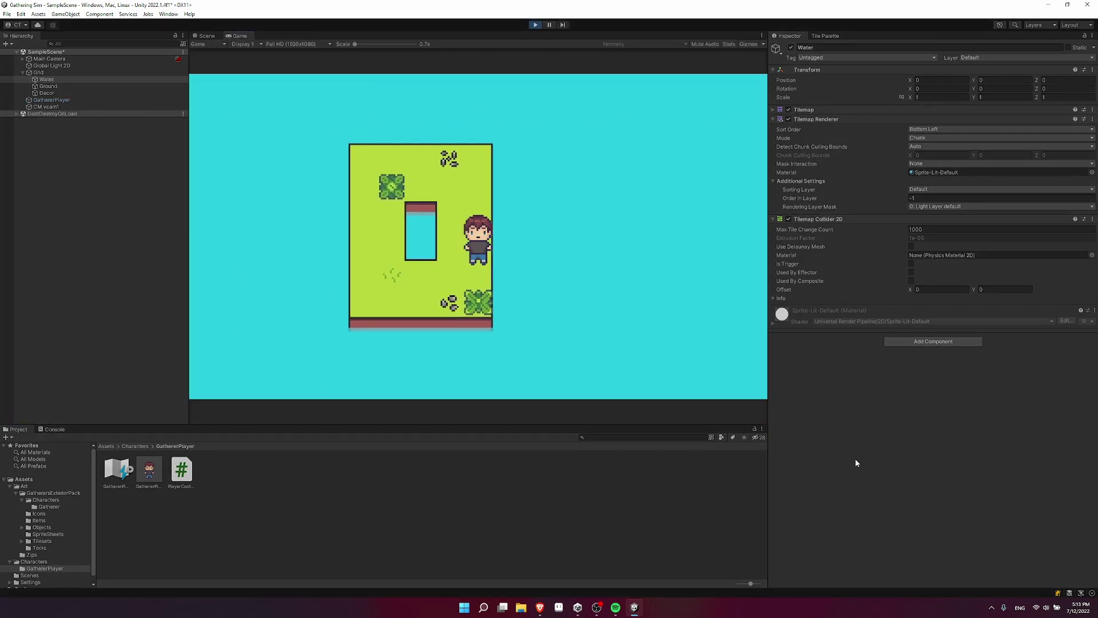
key(w)
key(a)
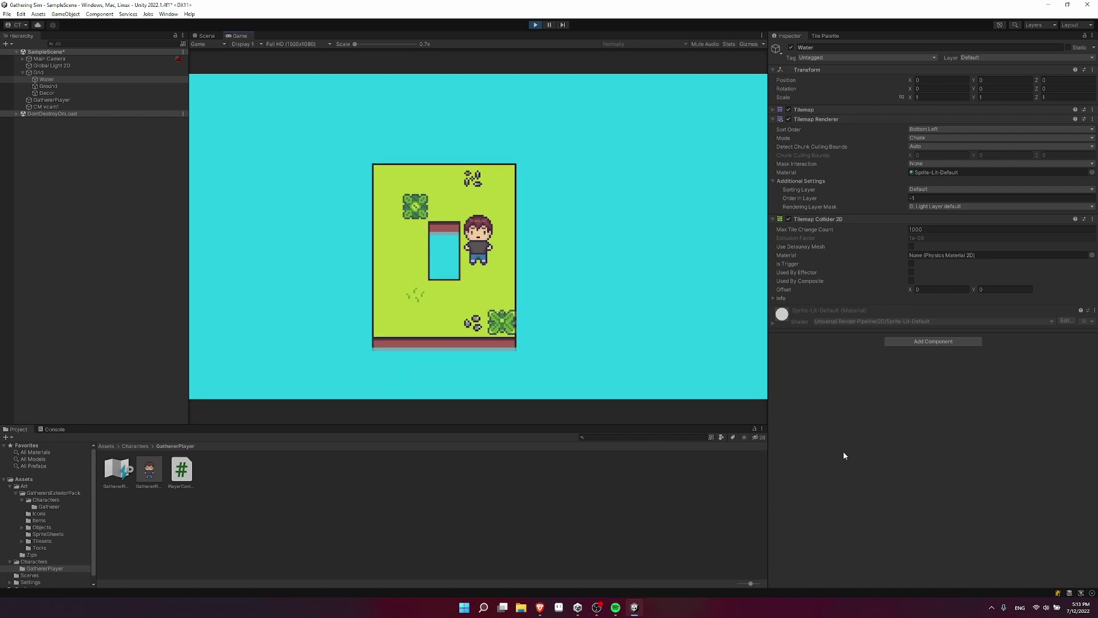
Step: Stop the game and open the GathererPlayer prefab in Prefab Mode
click(537, 26)
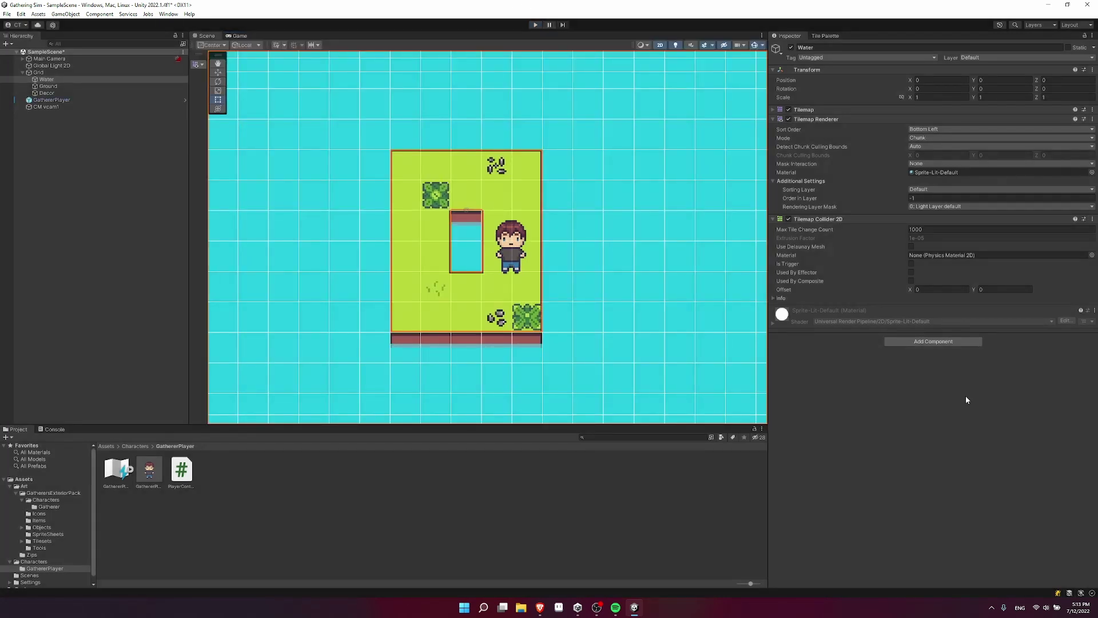
click(177, 100)
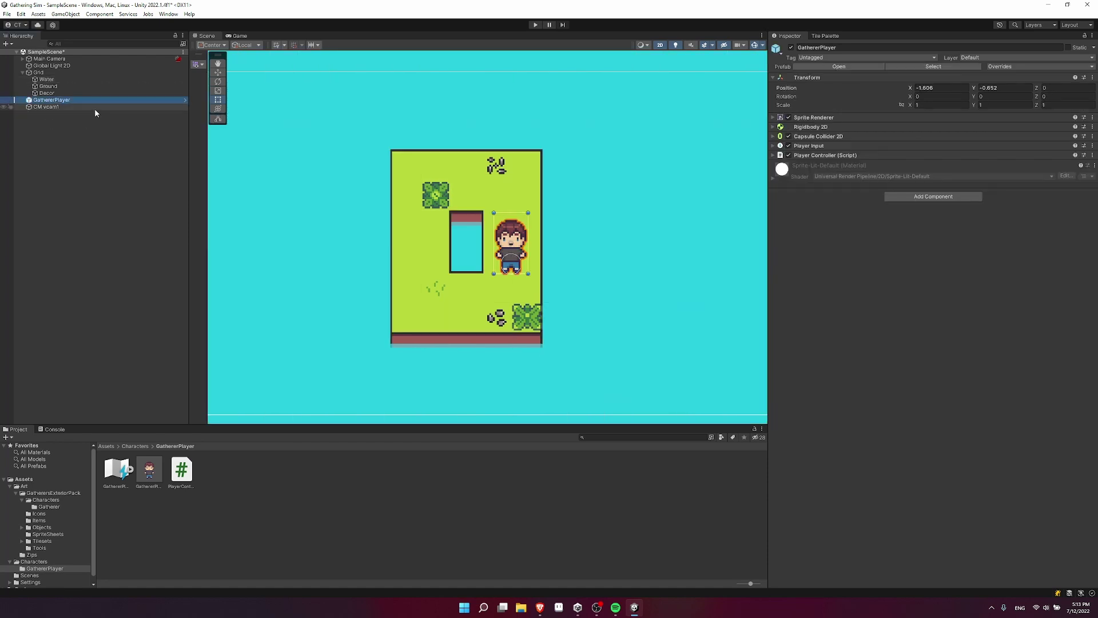
click(185, 100)
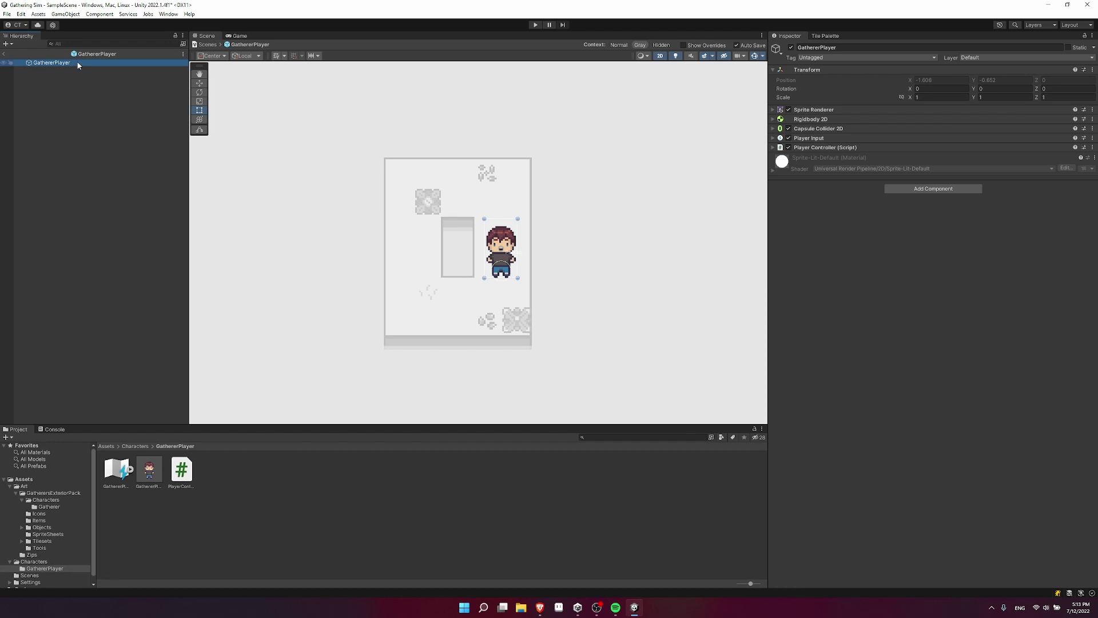
Step: Add an Animator component to GathererPlayer through Add Component
click(923, 193)
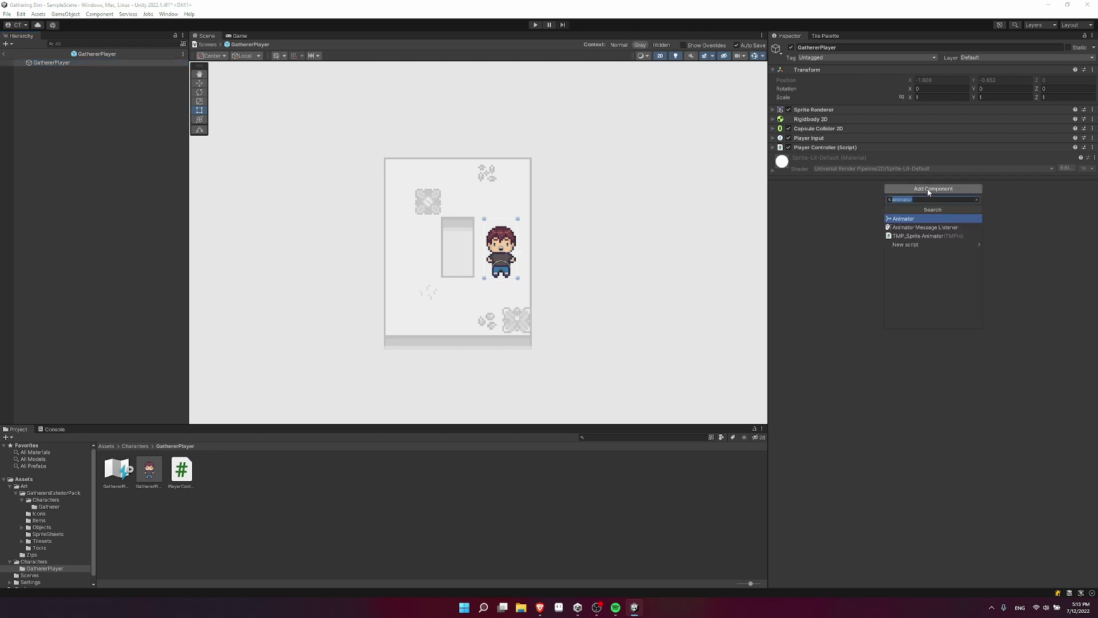
click(904, 219)
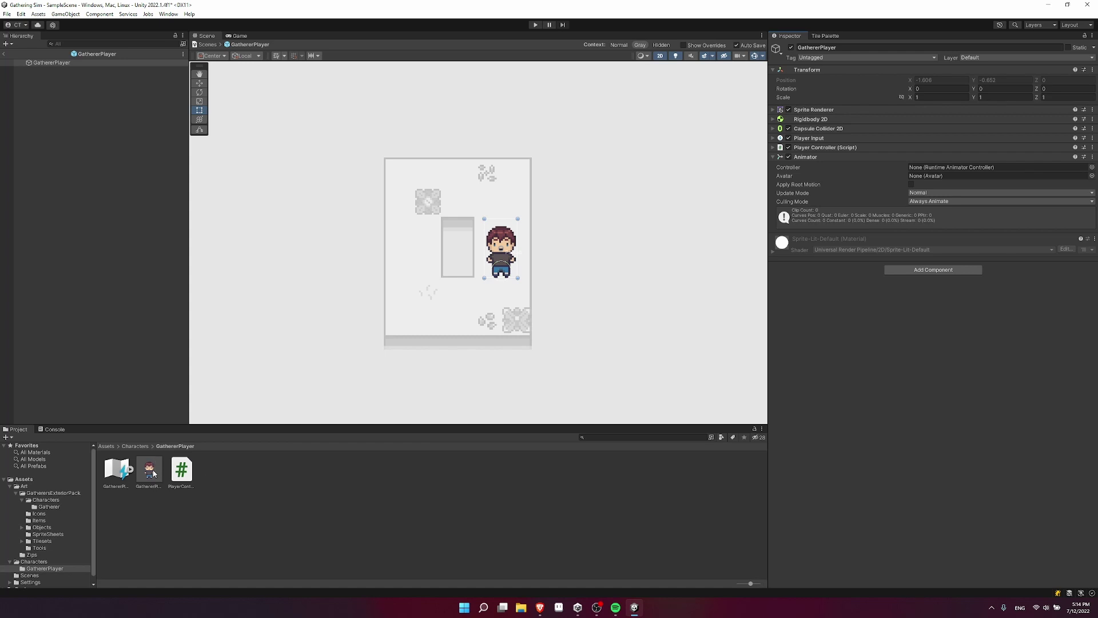
Step: Create the AC_Player Animator Controller and assign it to GathererPlayer's Animator Controller field
right_click(205, 462)
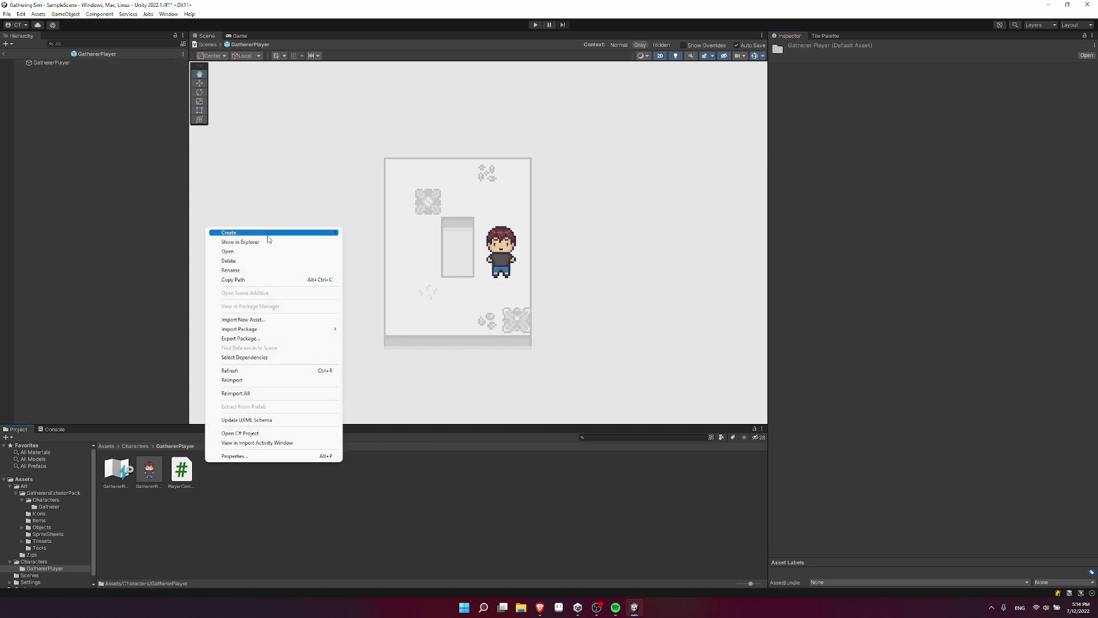
mouse_move(267, 239)
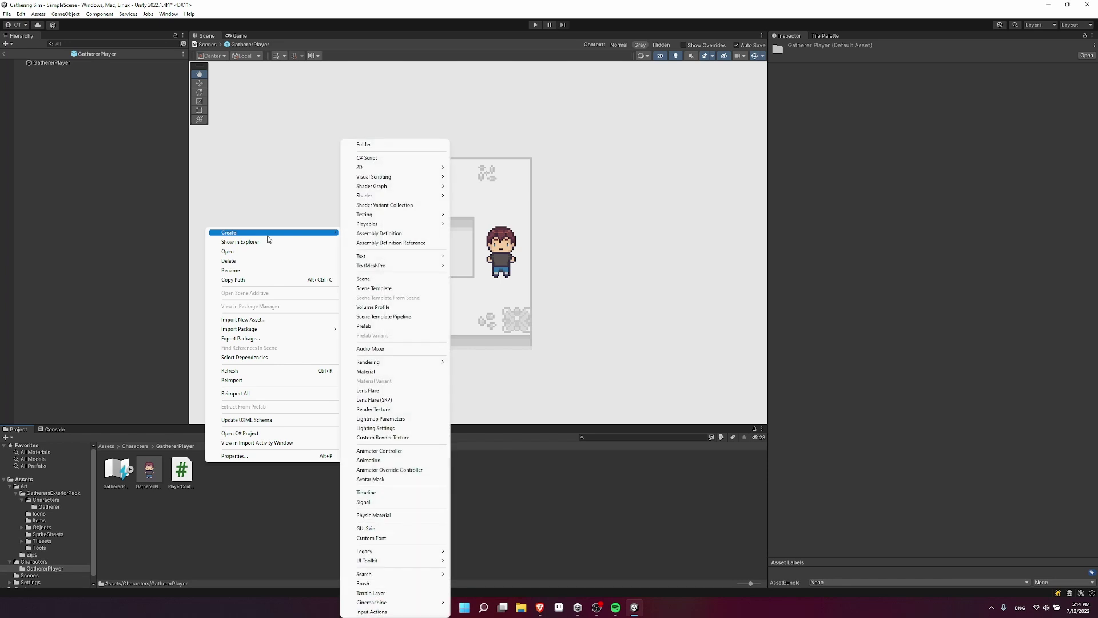
click(410, 452)
text(AC)
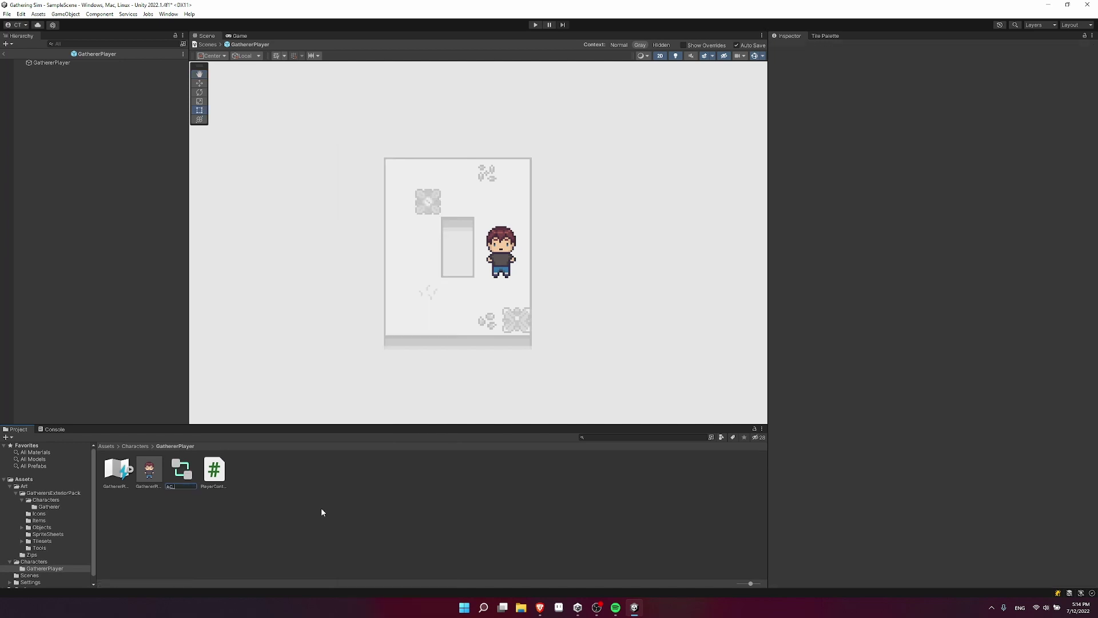
text(_Player)
key(Return)
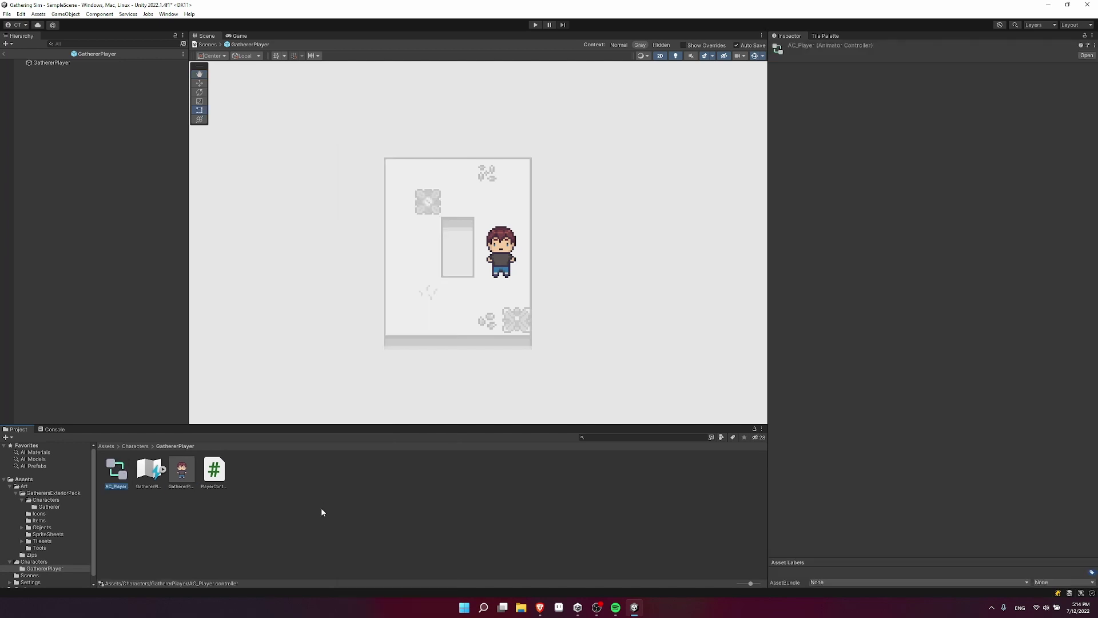
click(66, 64)
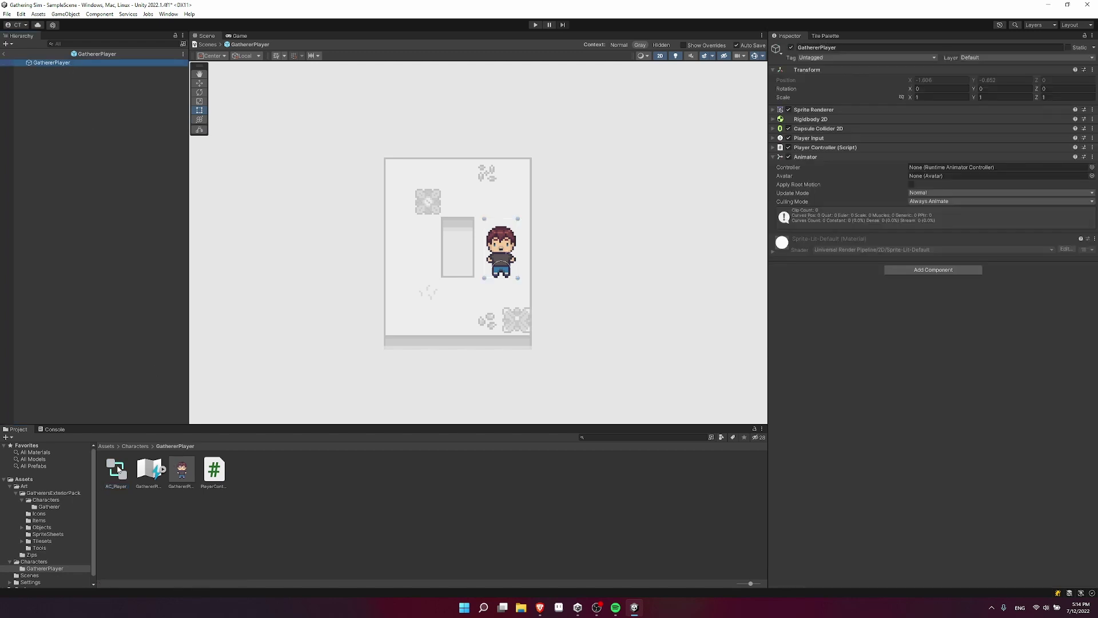
drag(111, 472, 940, 173)
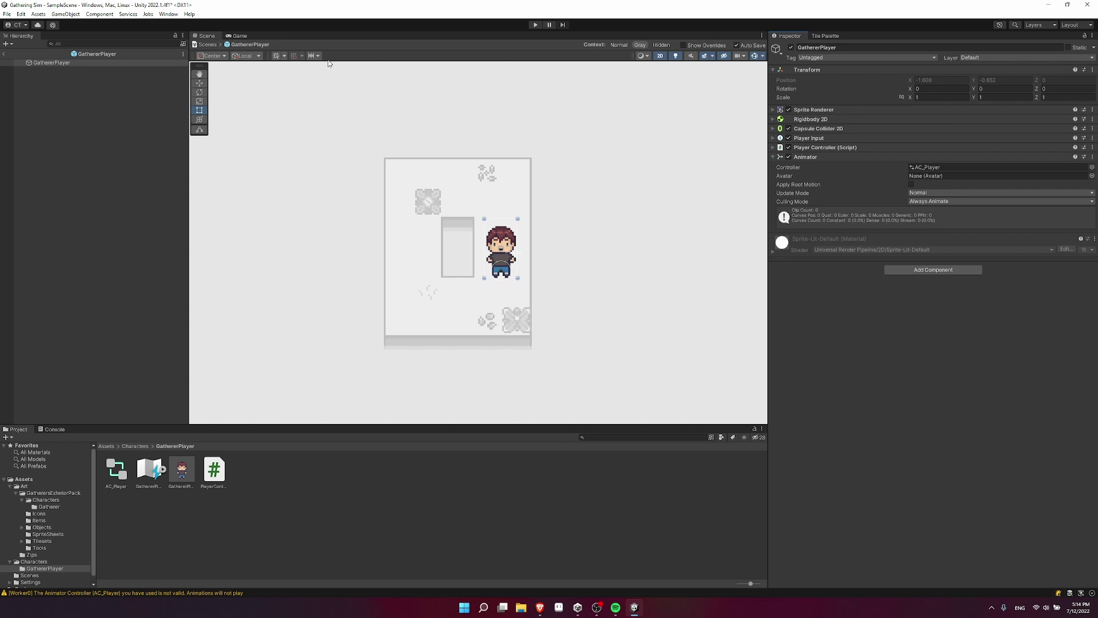
Step: Open the Animation window from the Window menu and dock it in the layout
click(169, 14)
mouse_move(206, 204)
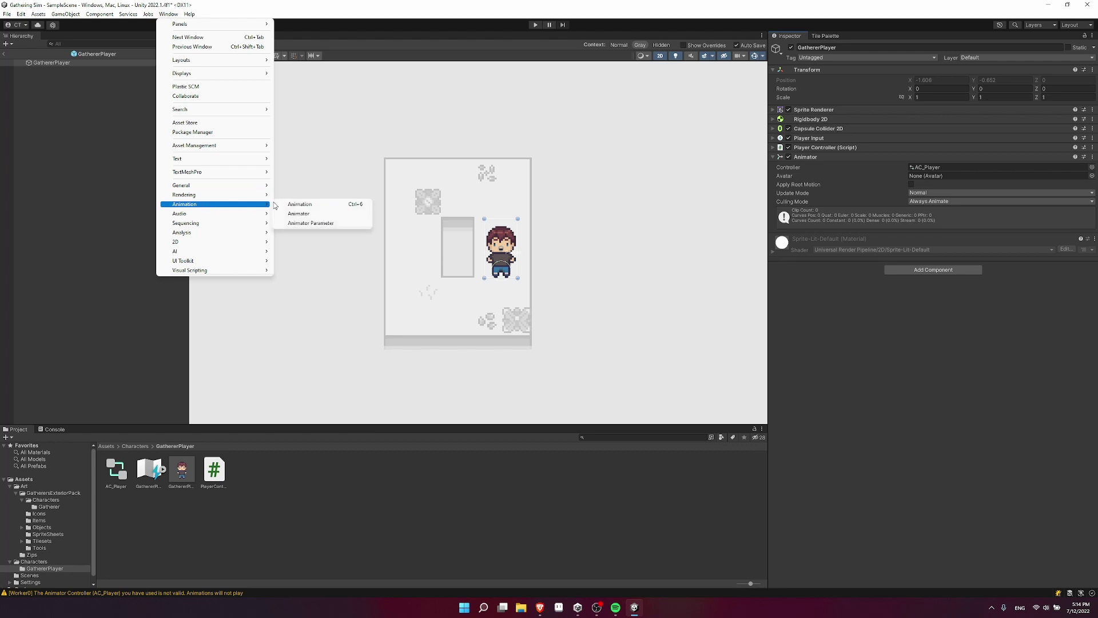
click(315, 209)
drag(347, 215, 92, 432)
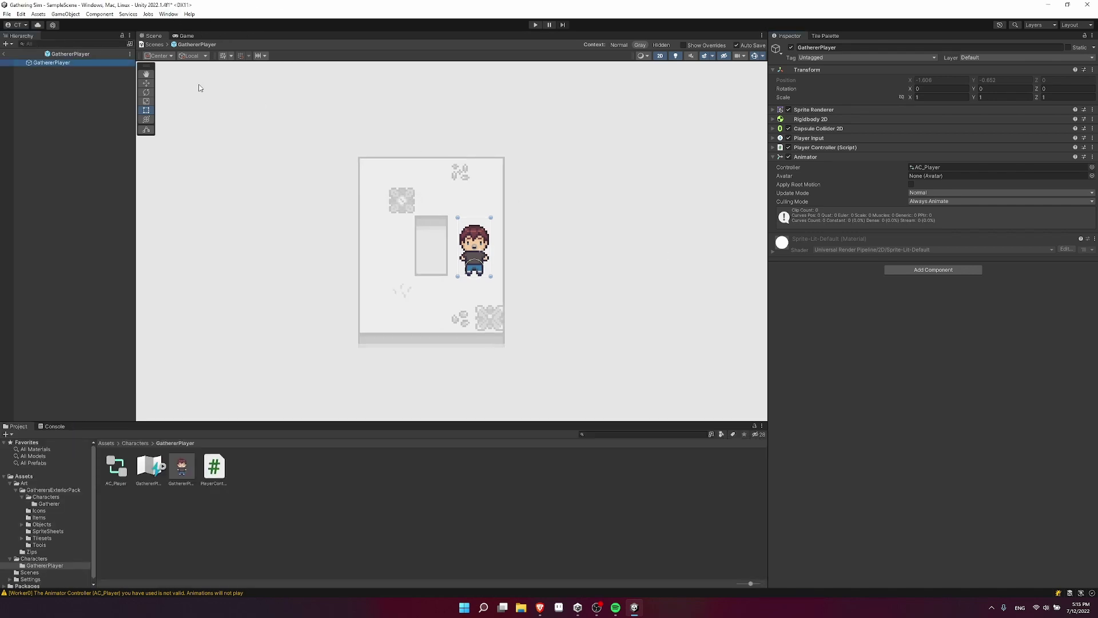
Step: Reopen the Animation window and dock it beside the Inspector tab
click(173, 16)
mouse_move(252, 204)
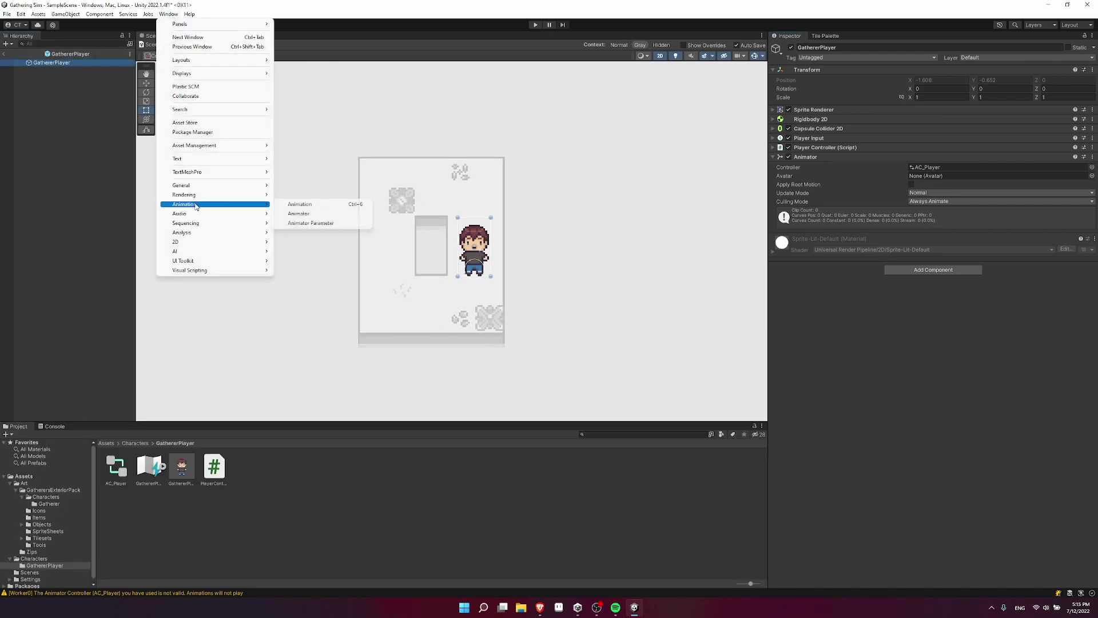
click(302, 205)
drag(304, 205, 825, 36)
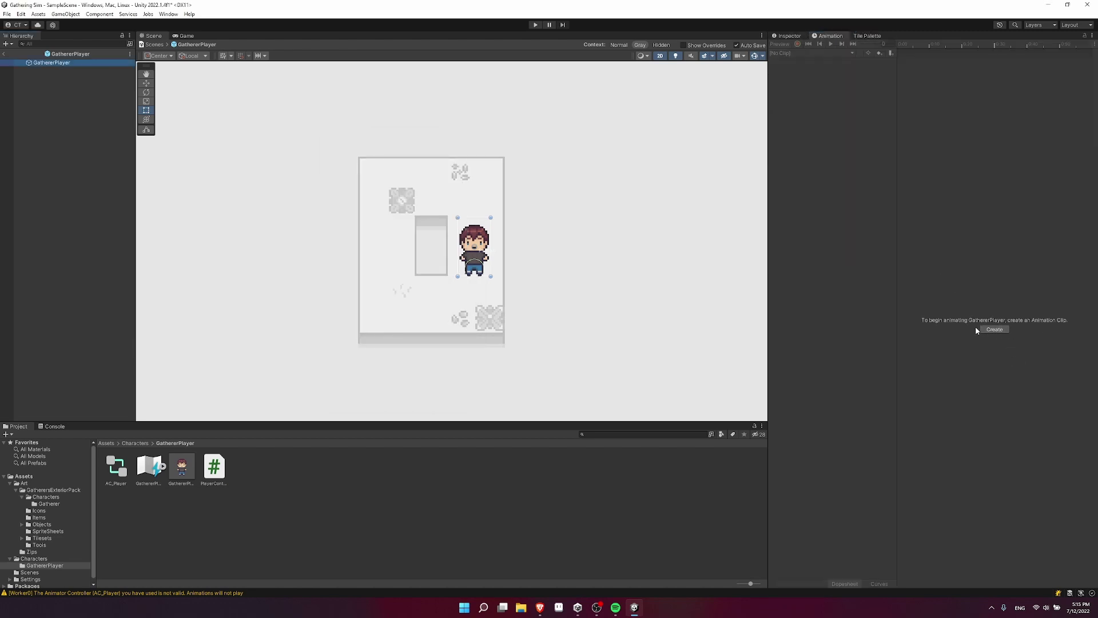
Step: Create and save an idle_down clip, then widen the animation timeline
click(995, 330)
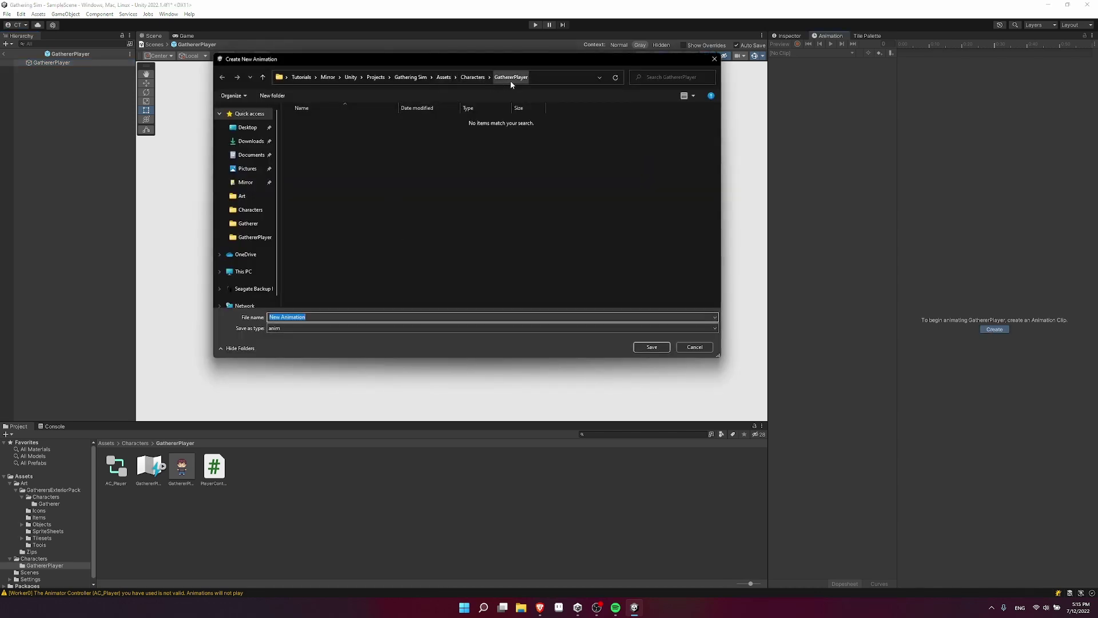
text(idle_down)
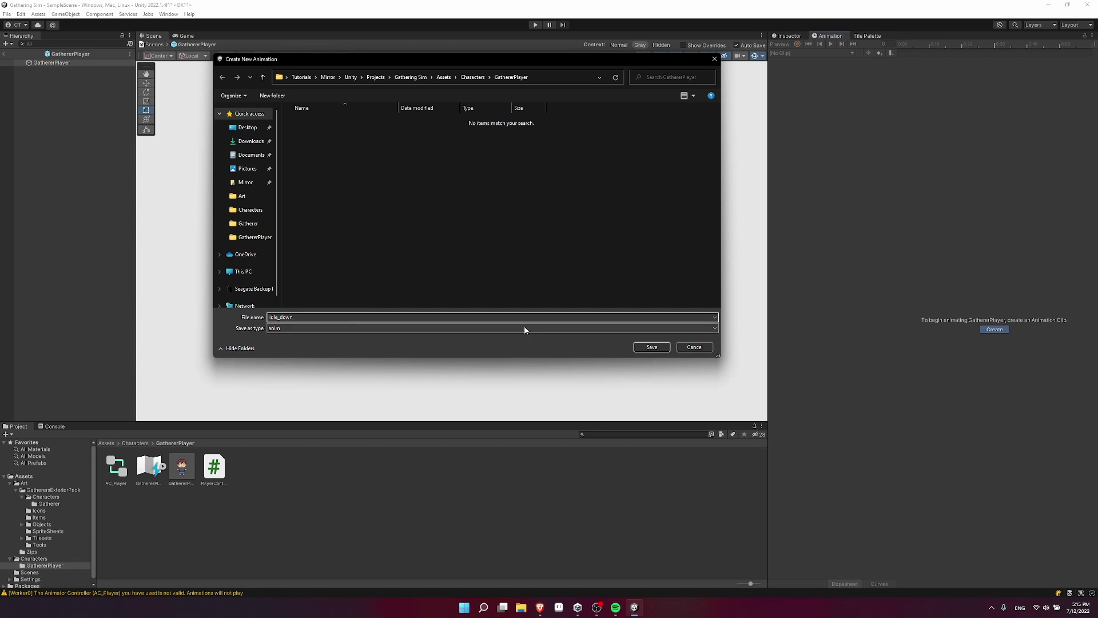
click(651, 347)
drag(769, 133, 619, 133)
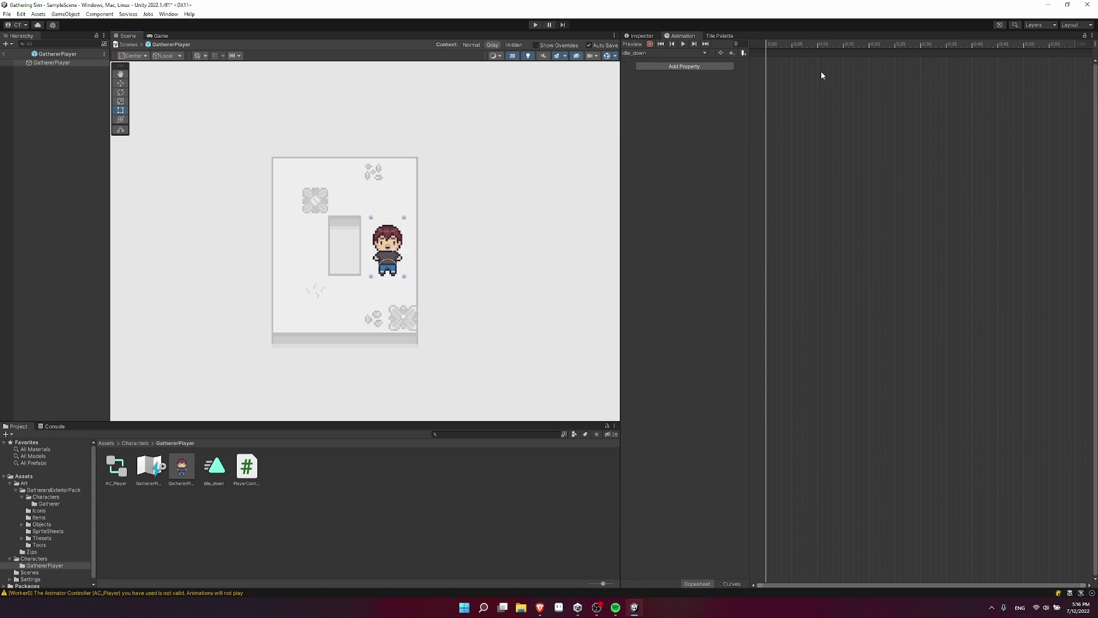
Step: Add the Sprite Renderer's Sprite property track to idle_down, expand it, and play a preview
click(680, 69)
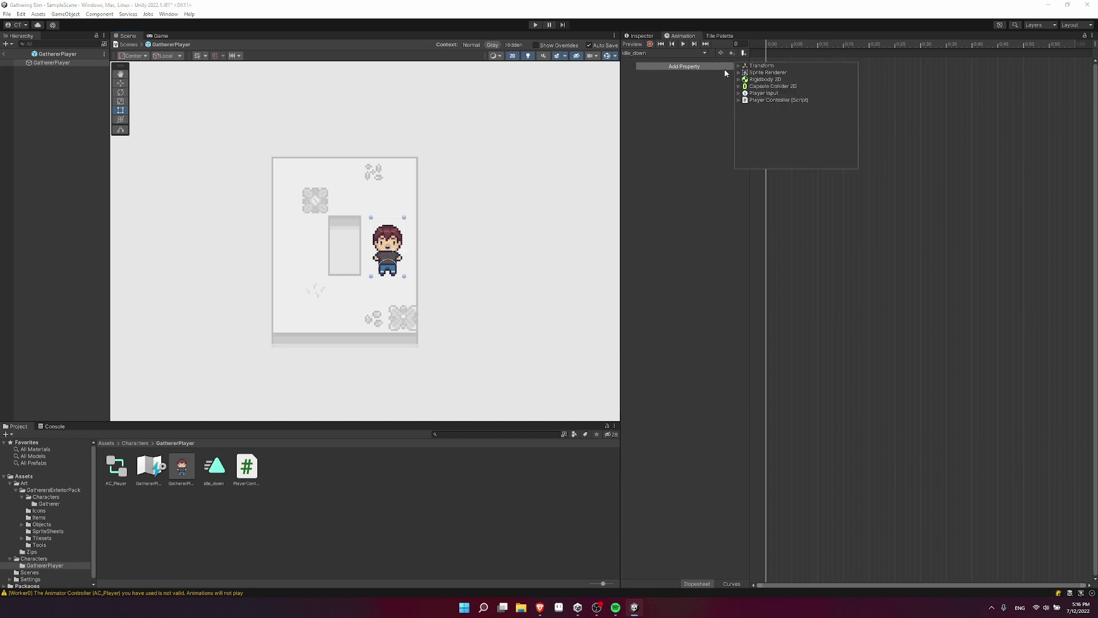
click(739, 73)
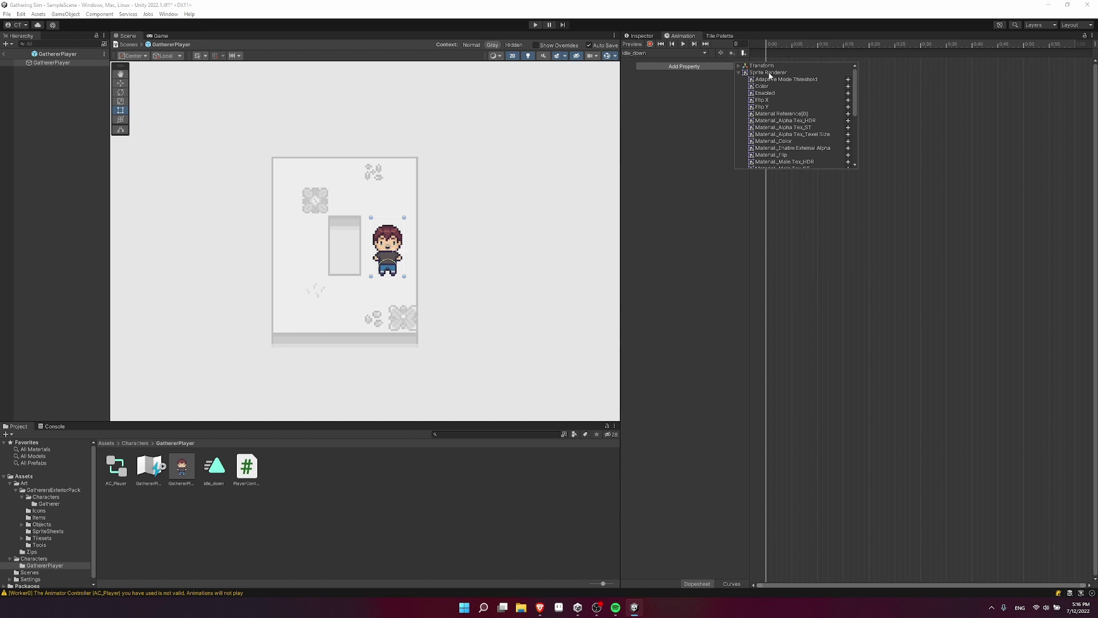
scroll(799, 141, down, 5)
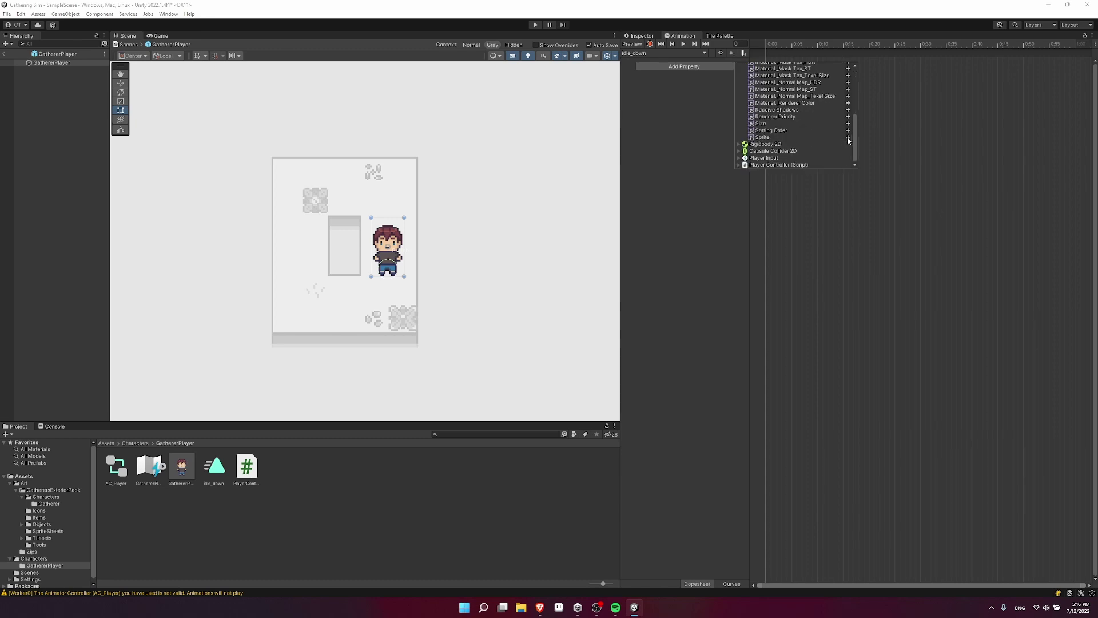
click(849, 140)
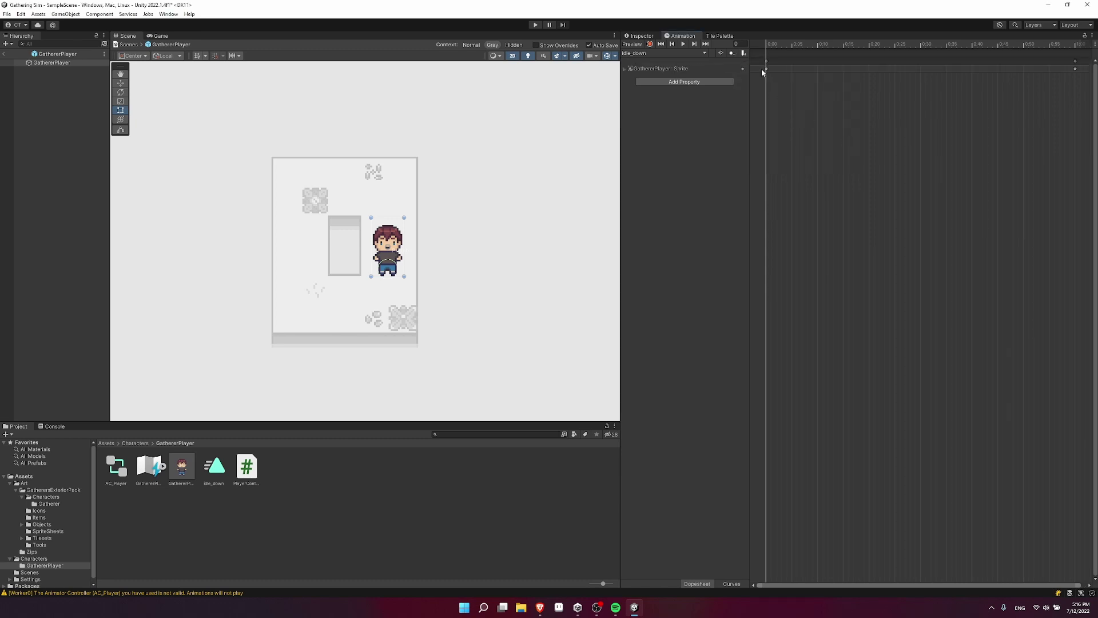
click(626, 69)
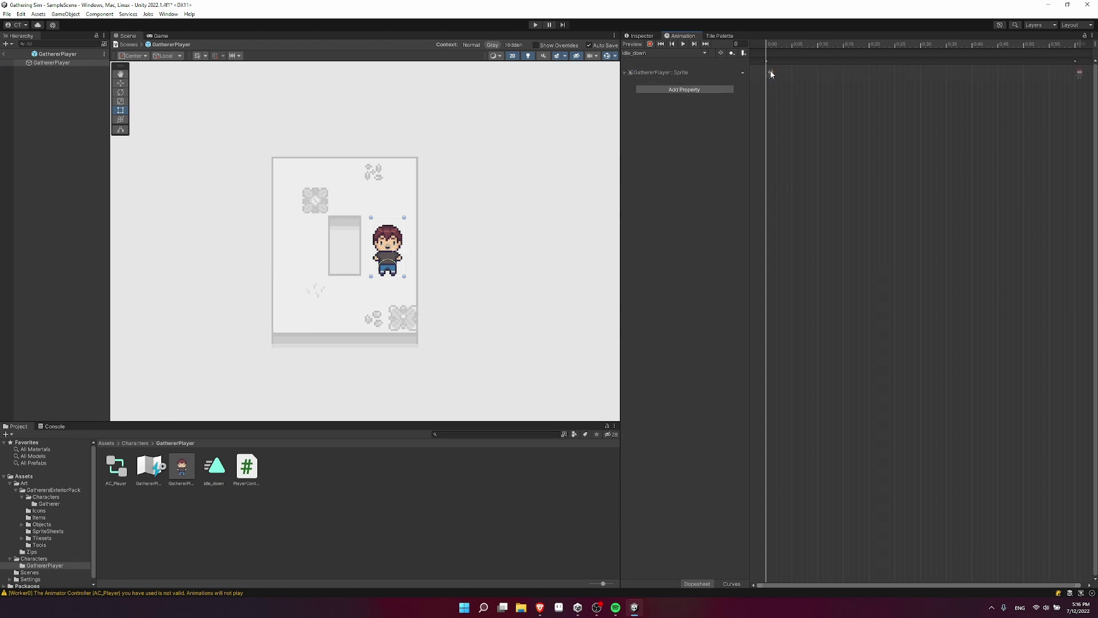
click(684, 44)
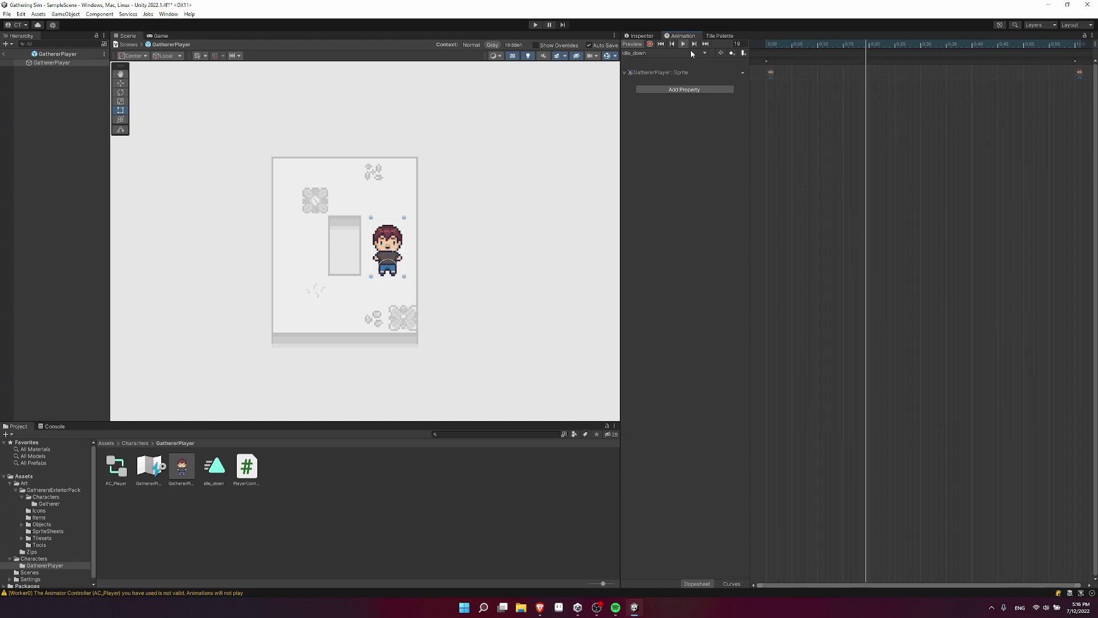
Step: Drop the second Gatherer-Idle_Down frame into idle_down as a Sprite key at 0:30
click(838, 46)
click(920, 46)
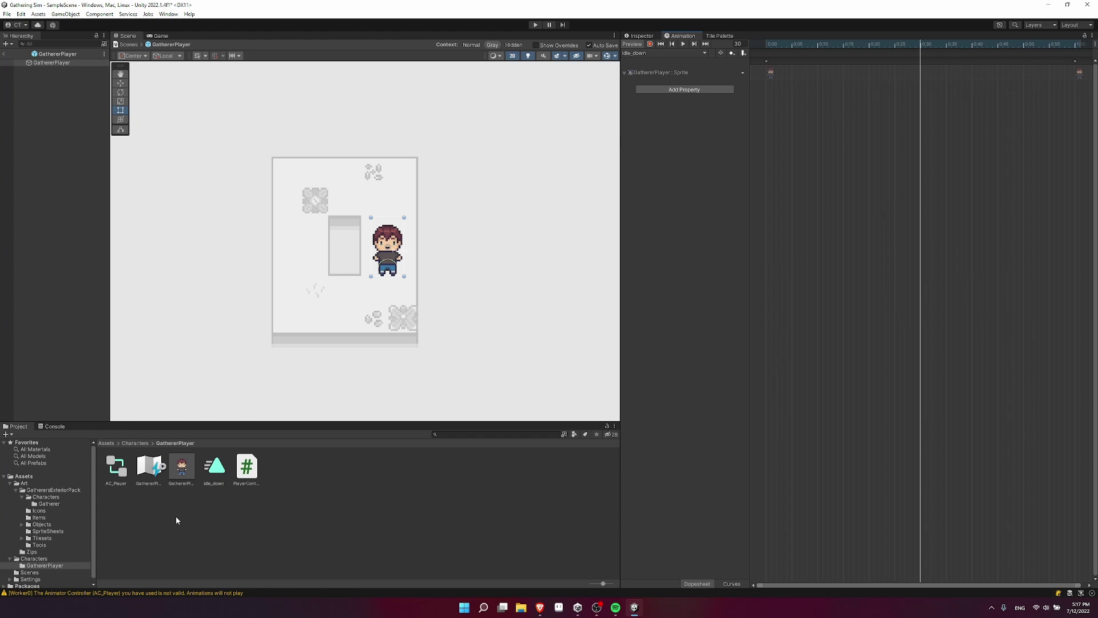
click(50, 504)
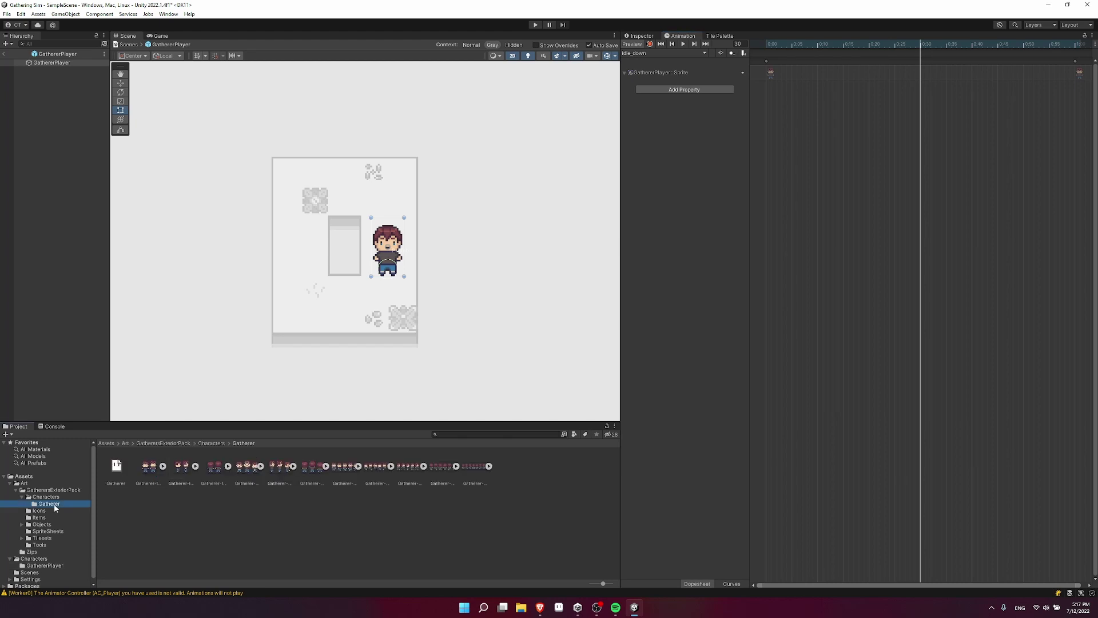
click(147, 468)
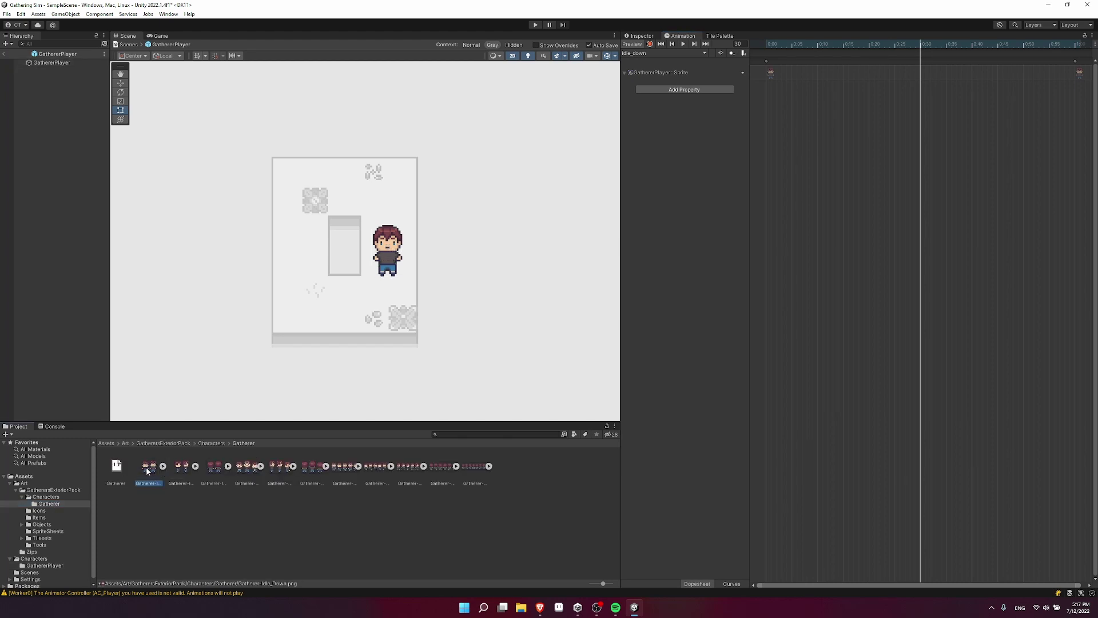
click(163, 466)
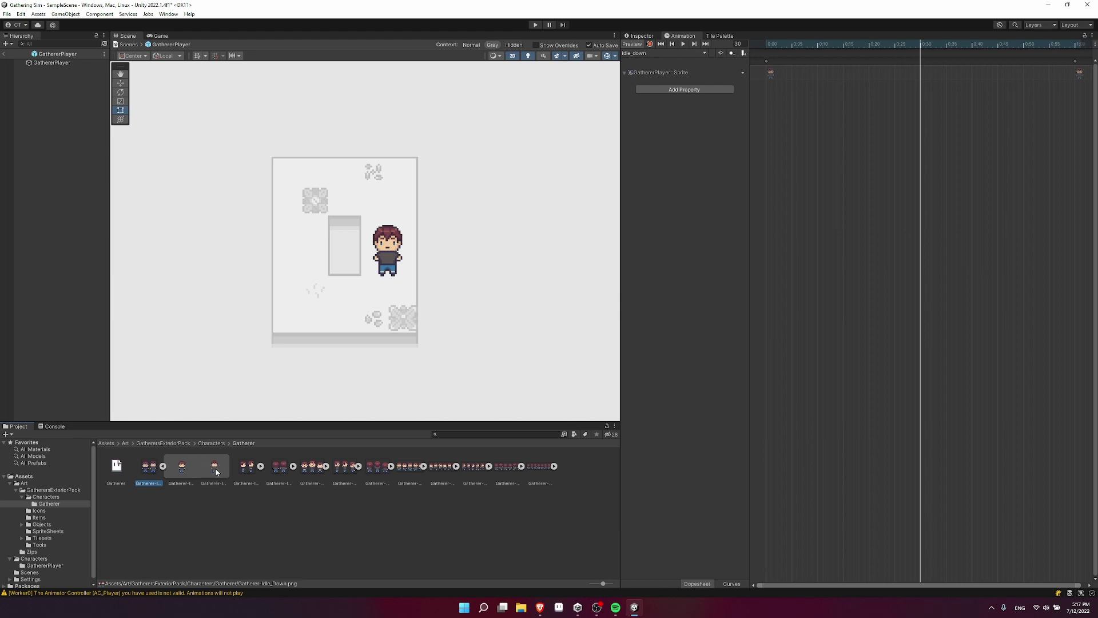
drag(216, 468, 838, 115)
drag(921, 78, 922, 76)
click(684, 44)
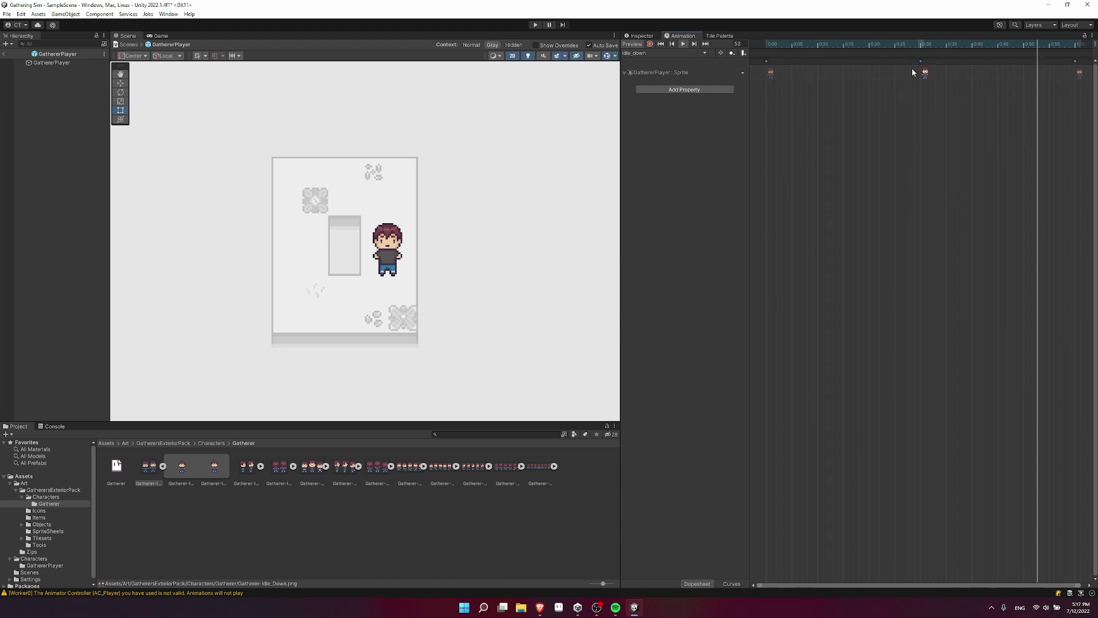
Step: Re-time the idle_down keys to 0:00, 0:30 and 1:00 and check playback
click(926, 74)
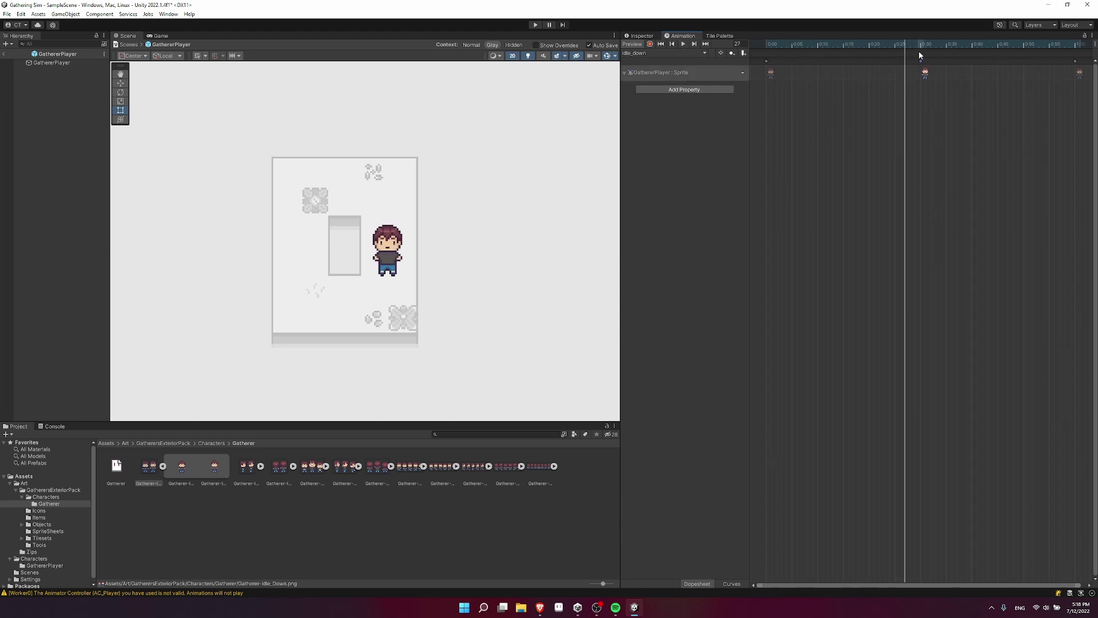
drag(921, 62, 847, 64)
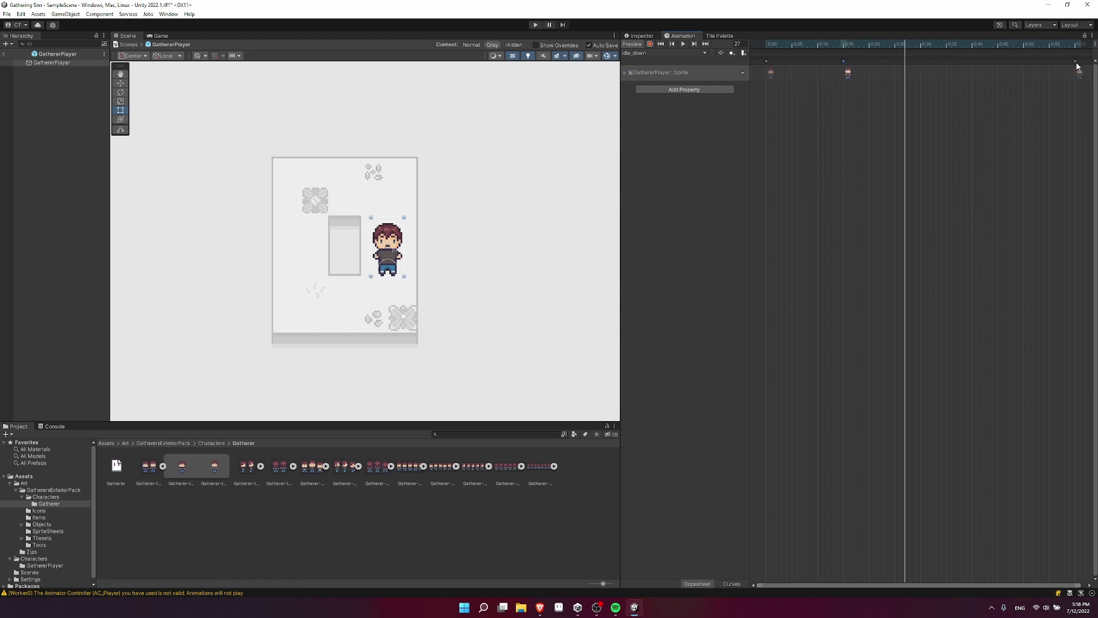
drag(1076, 62, 1020, 61)
drag(924, 55, 923, 55)
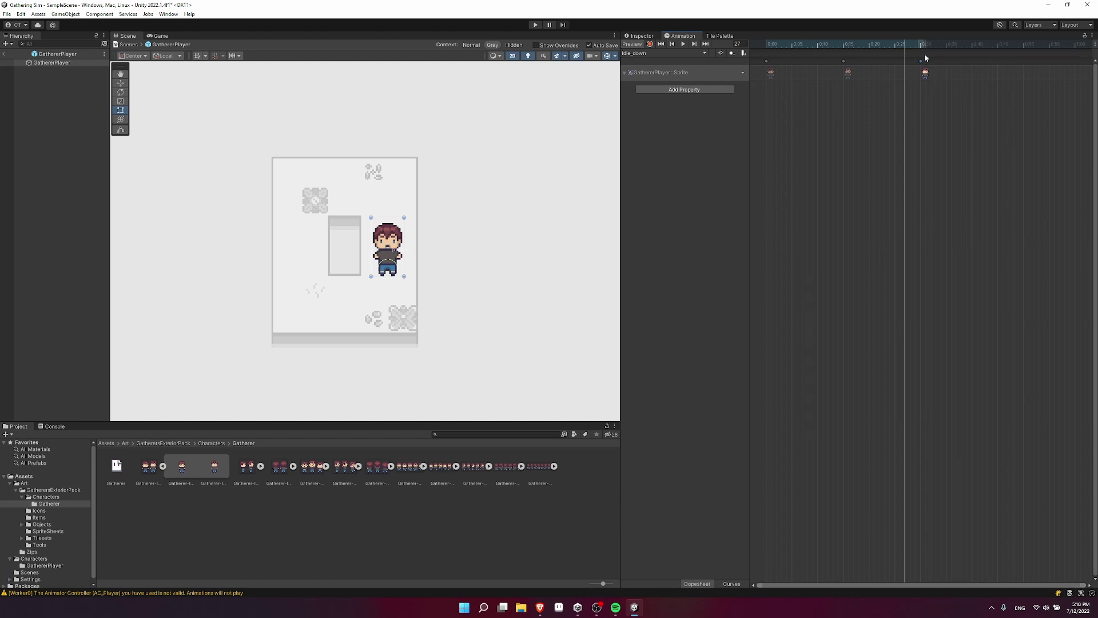
click(685, 45)
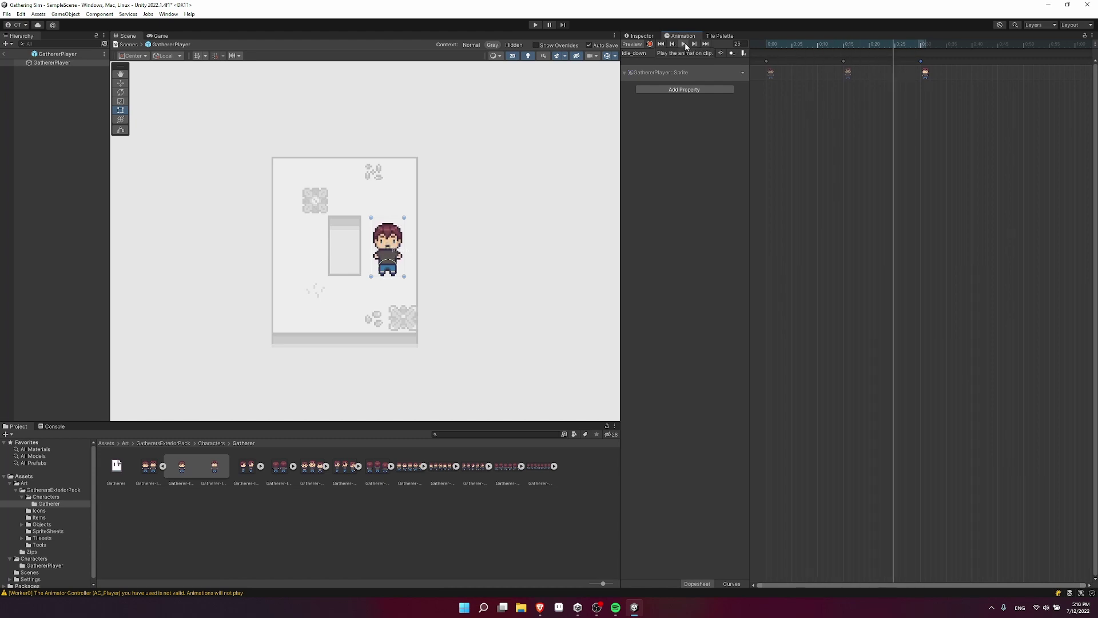
click(685, 44)
click(925, 91)
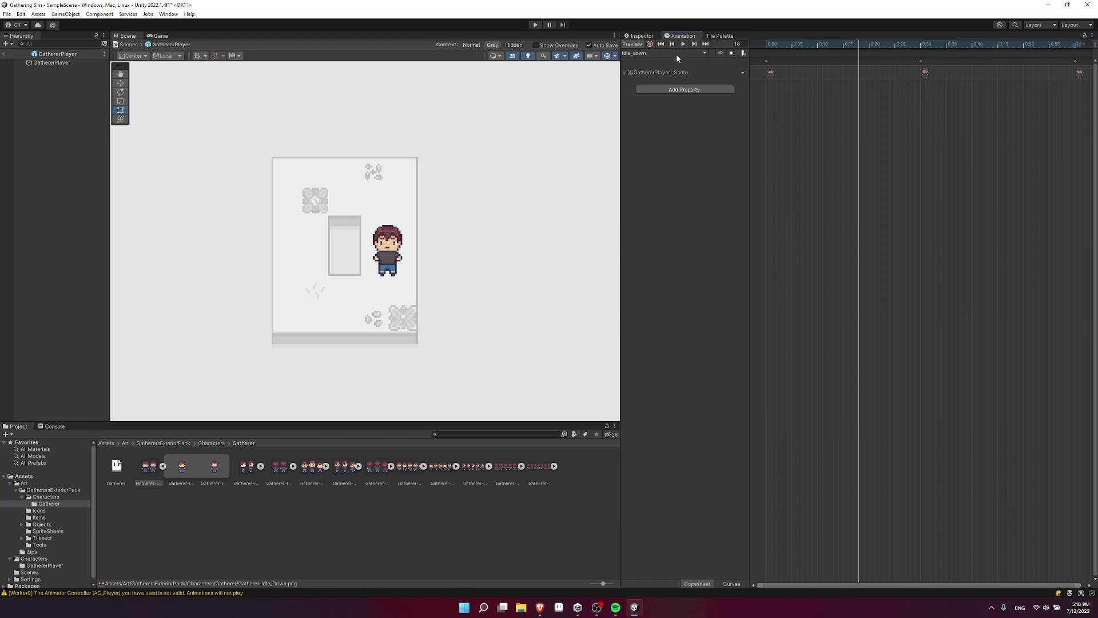
Step: Create an idle_right clip with the first right-facing Gatherer-Idle frame keyed at 0:00
click(647, 53)
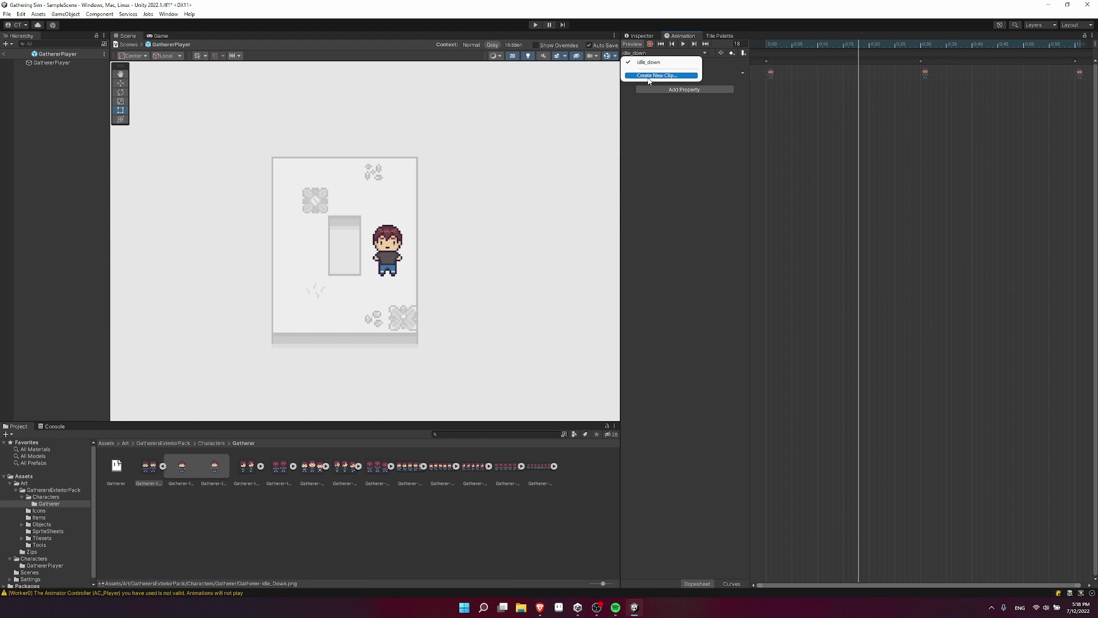
click(649, 76)
text(idle_right)
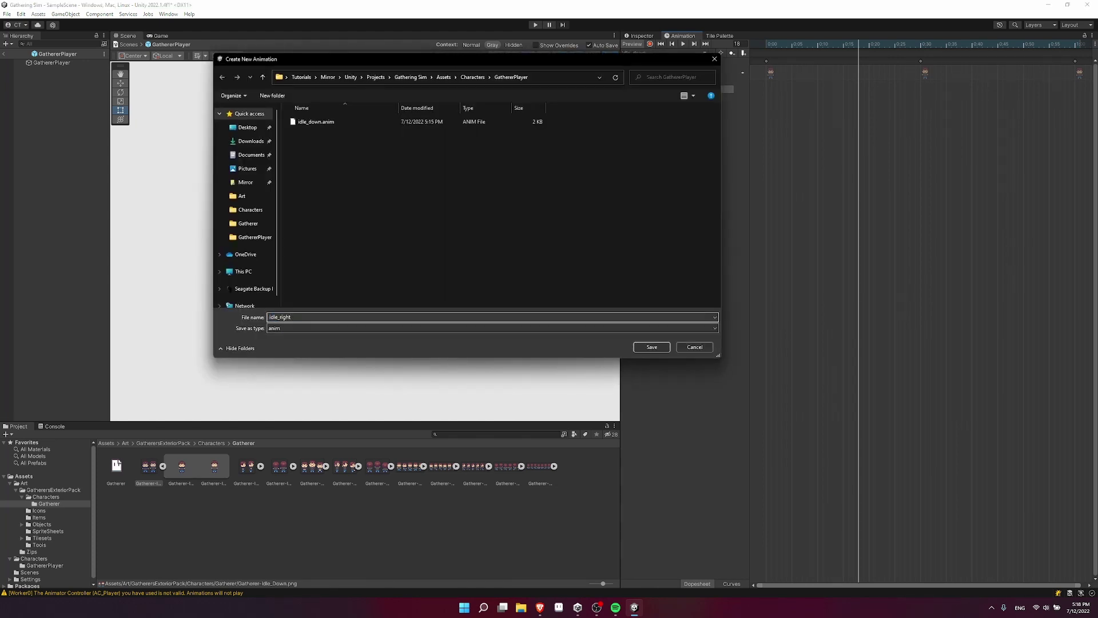
key(Return)
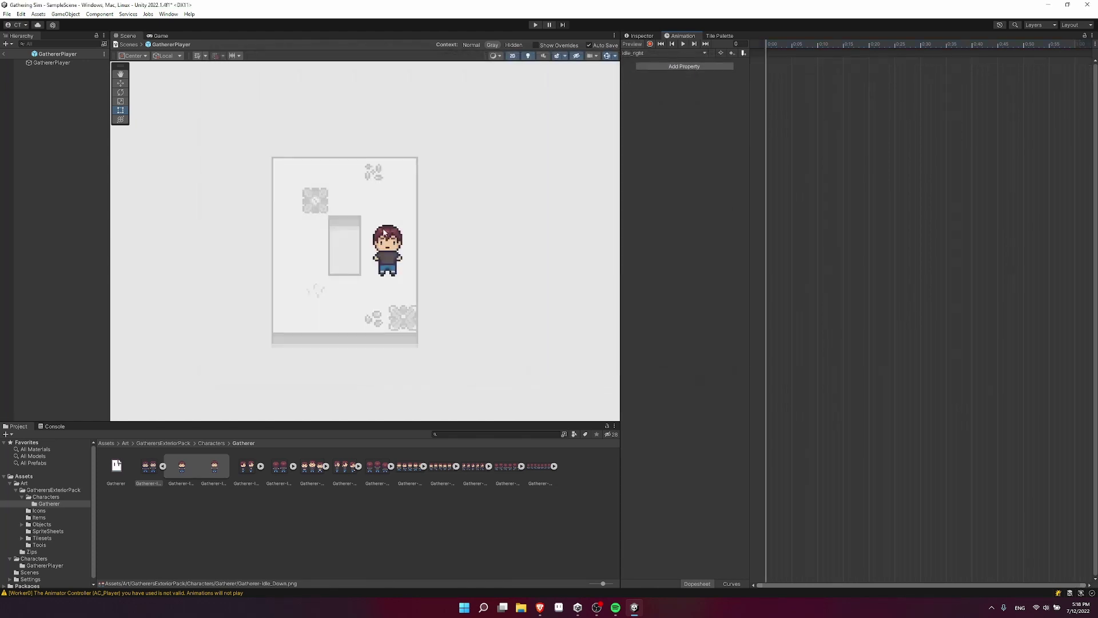
click(261, 466)
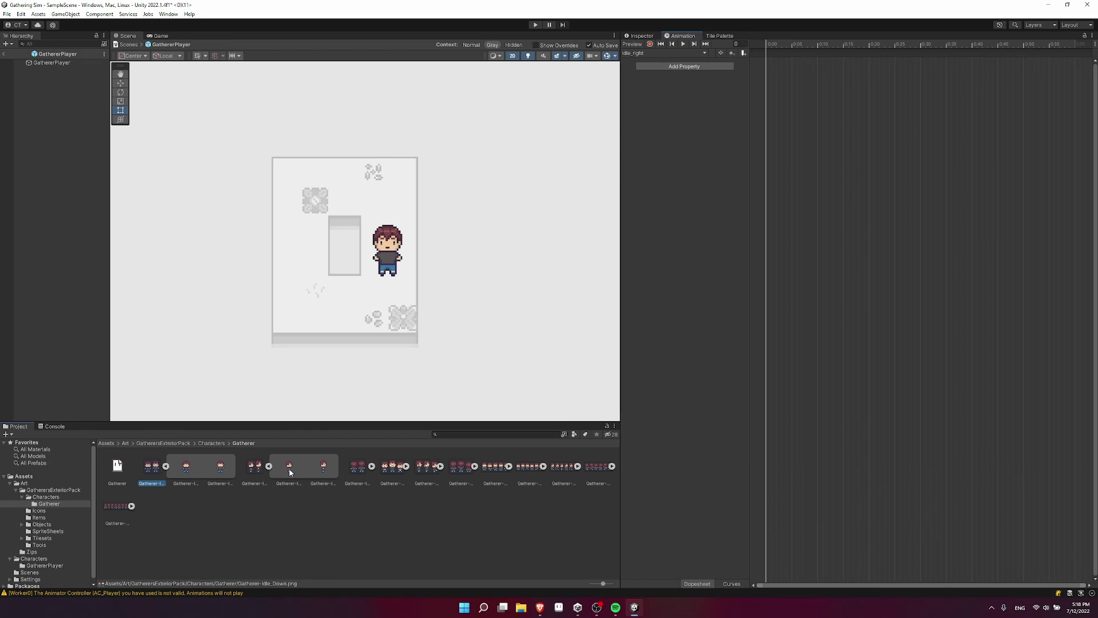
drag(291, 470, 840, 148)
drag(776, 72, 771, 73)
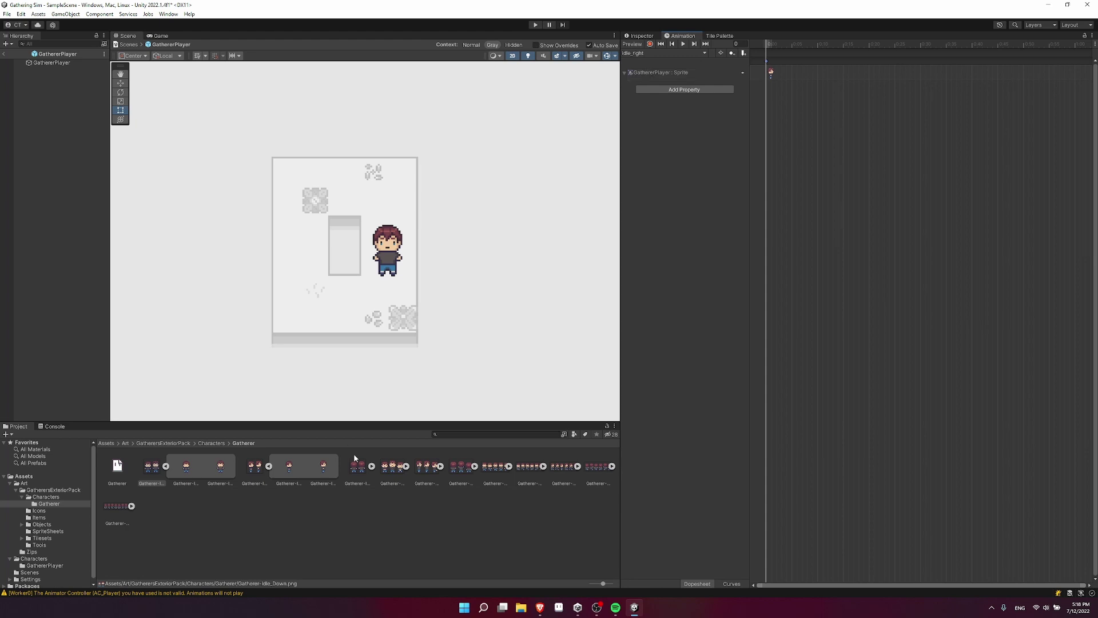
Step: Add the second right-facing frame at 0:30 and a closing key at 1:00, then preview
drag(329, 469, 923, 74)
click(768, 67)
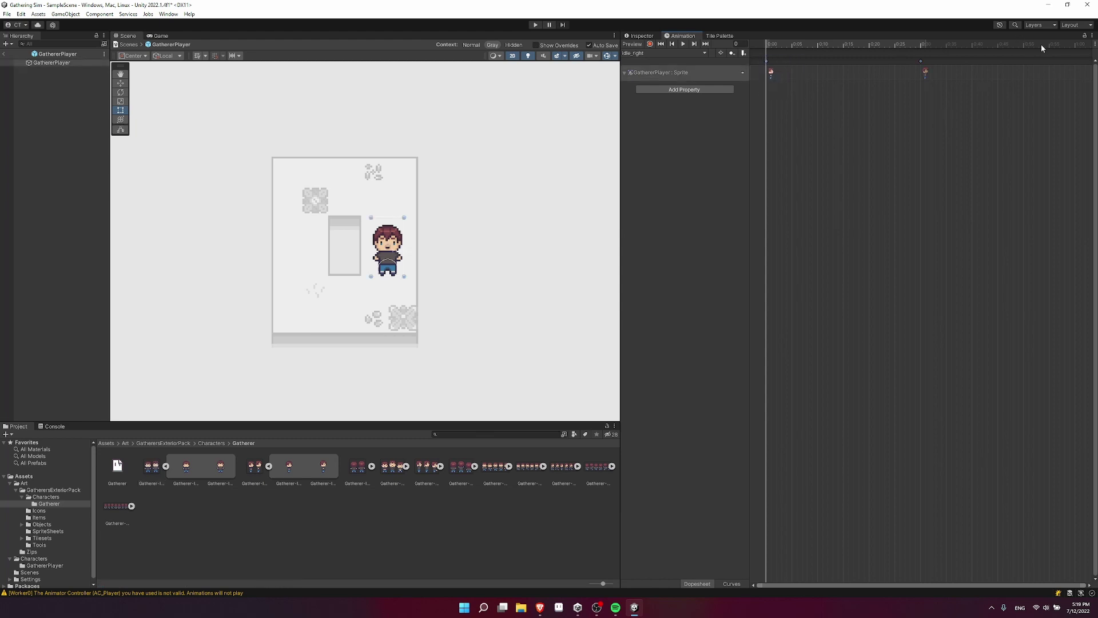
drag(1058, 45, 1076, 49)
double_click(1078, 59)
click(683, 45)
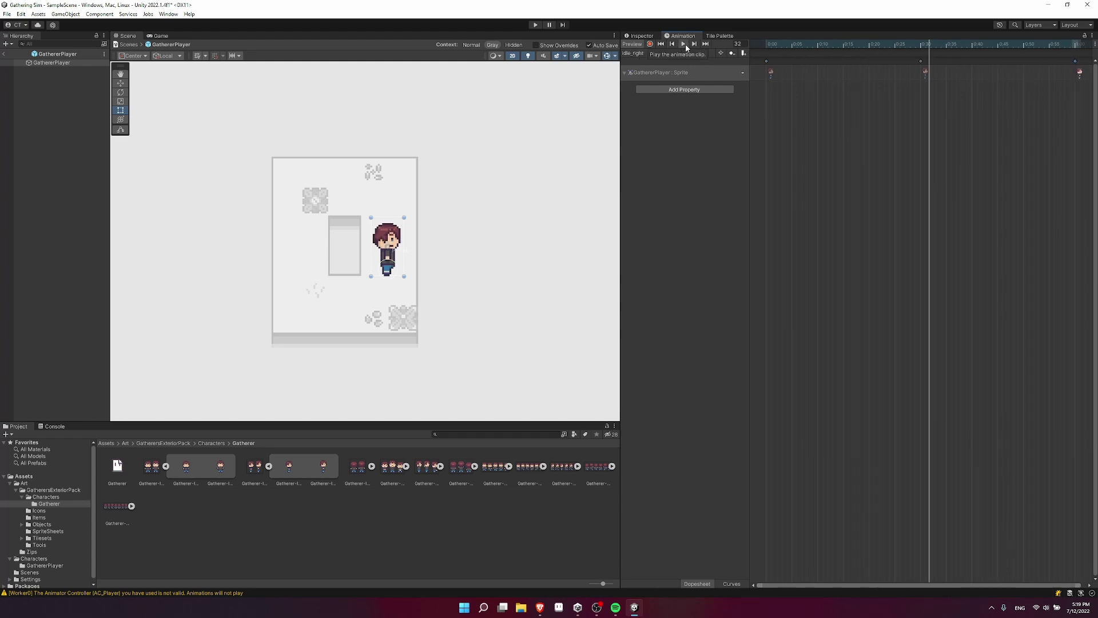
Step: Create an idle_up clip and place the up-facing idle frames on its timeline
click(673, 53)
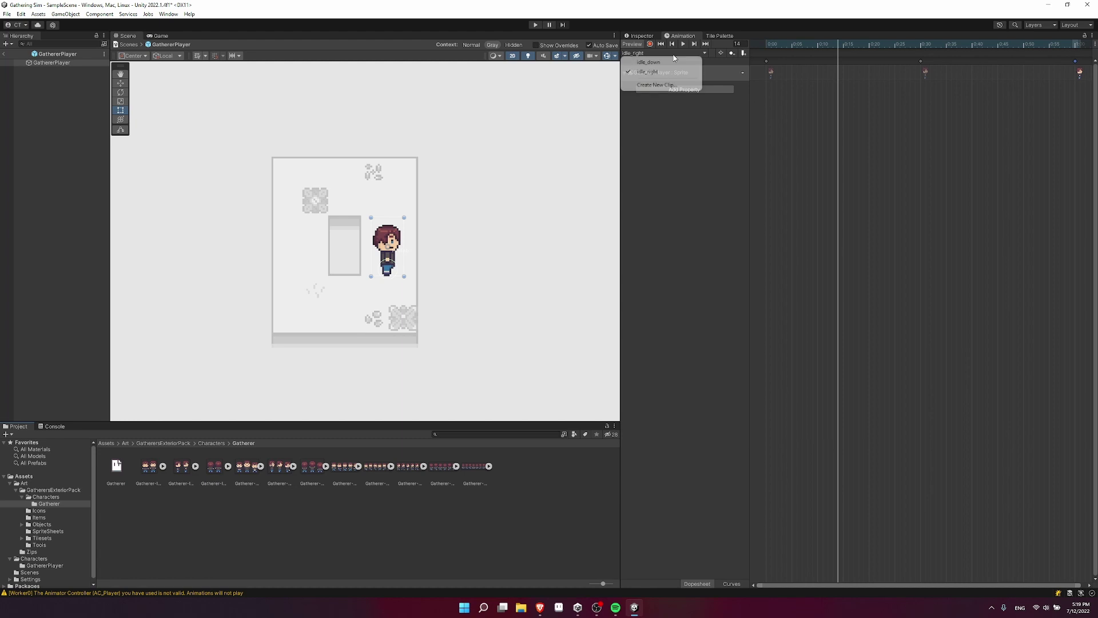
click(657, 85)
text(idle_up)
key(Return)
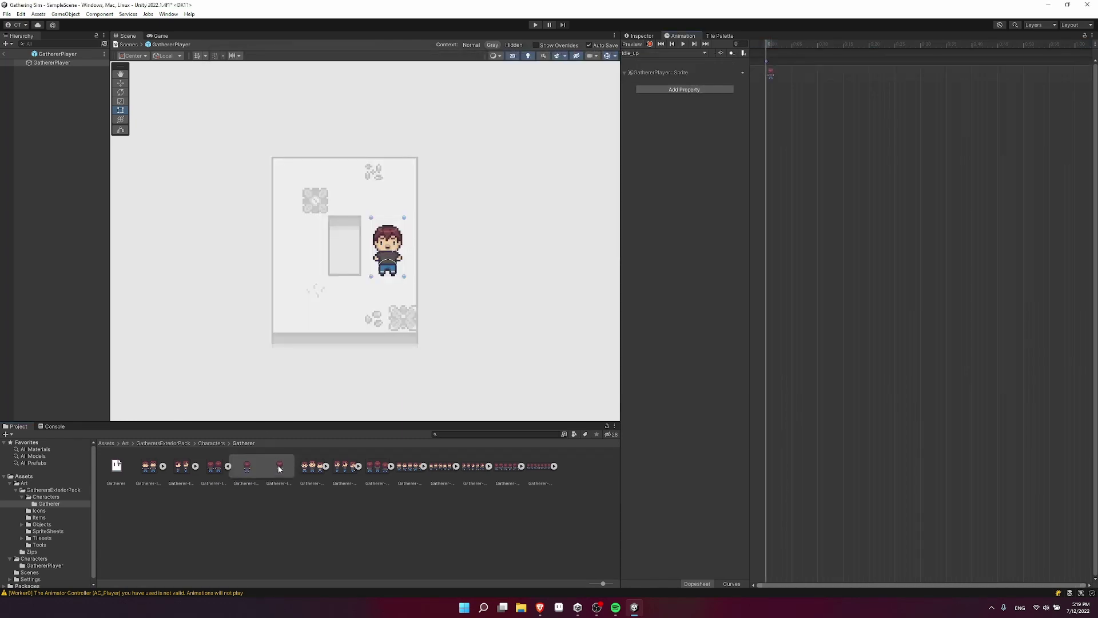
drag(280, 470, 922, 73)
Step: Add a closing idle_up sprite key at 1:00 and preview the clip
click(767, 61)
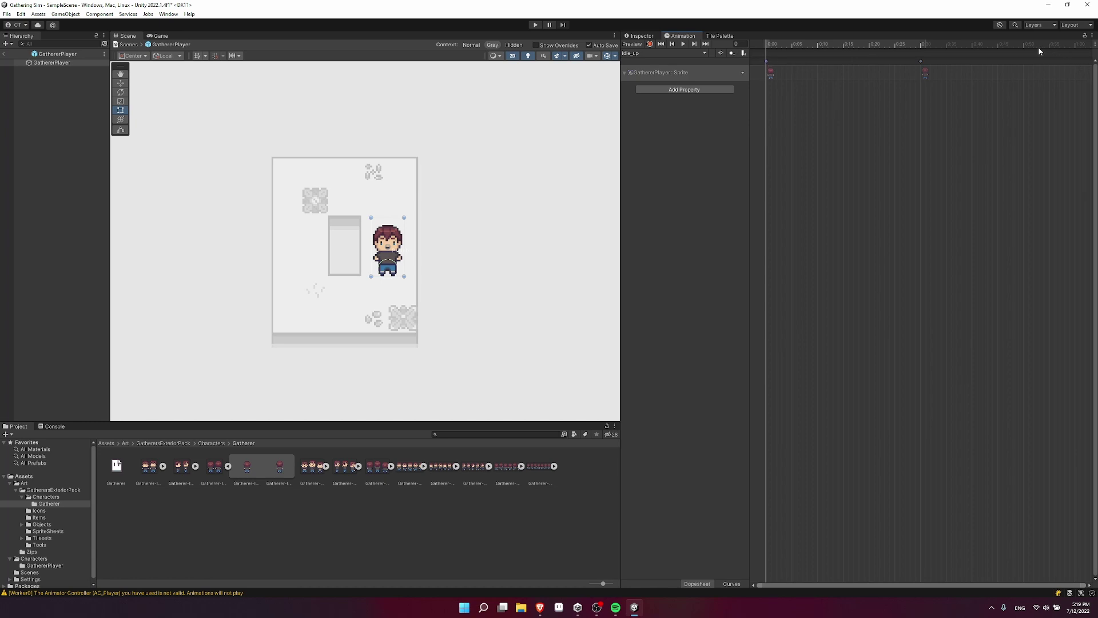
drag(1040, 52, 1075, 49)
double_click(1078, 73)
click(684, 44)
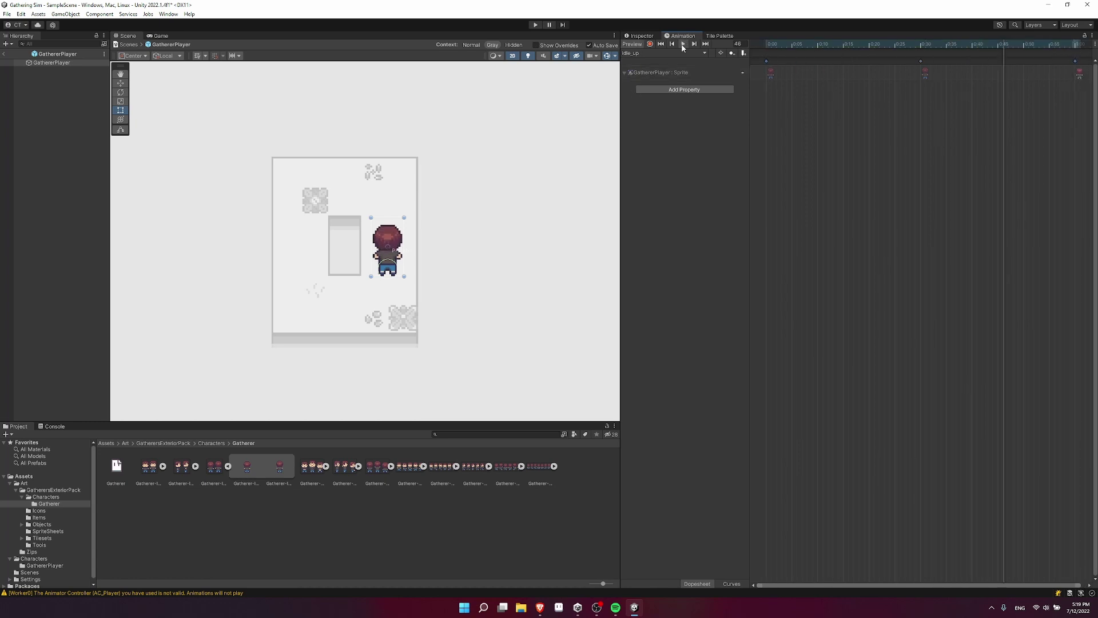
click(1078, 71)
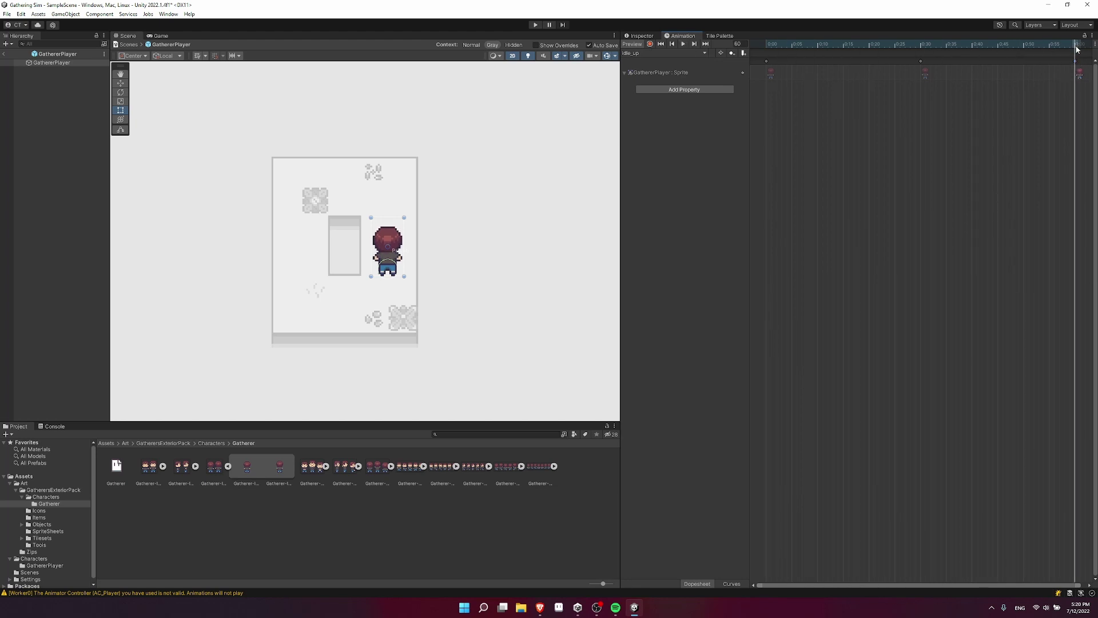
Step: Move the final idle_up key to 0:59, scrub and replay, then collapse the sprite sheet
click(1081, 46)
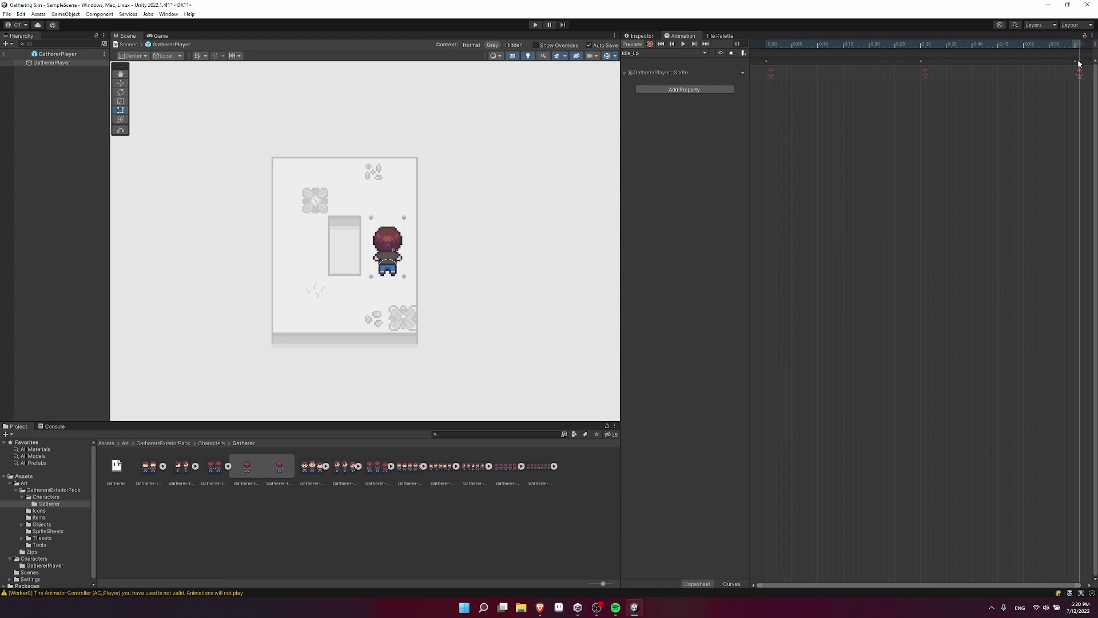
drag(1079, 65, 1072, 65)
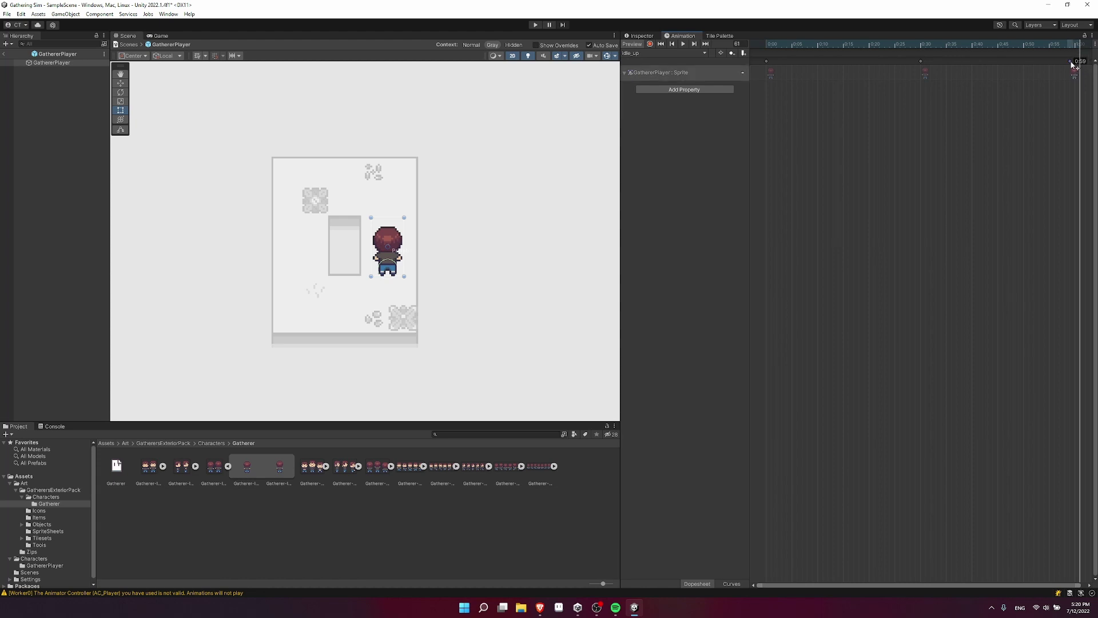
click(1071, 45)
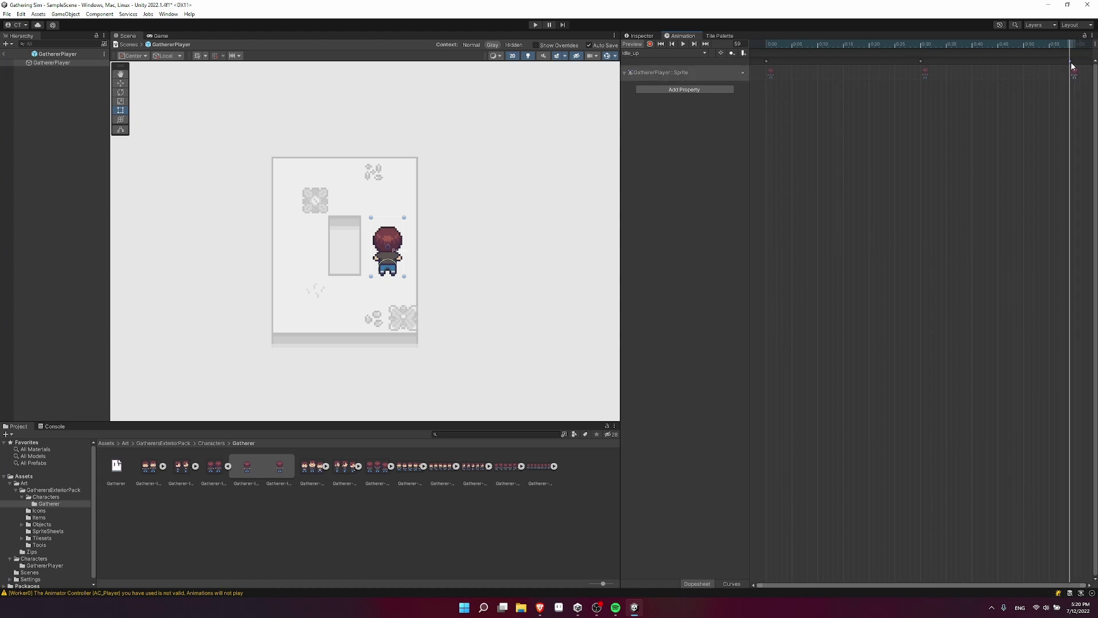
click(1076, 45)
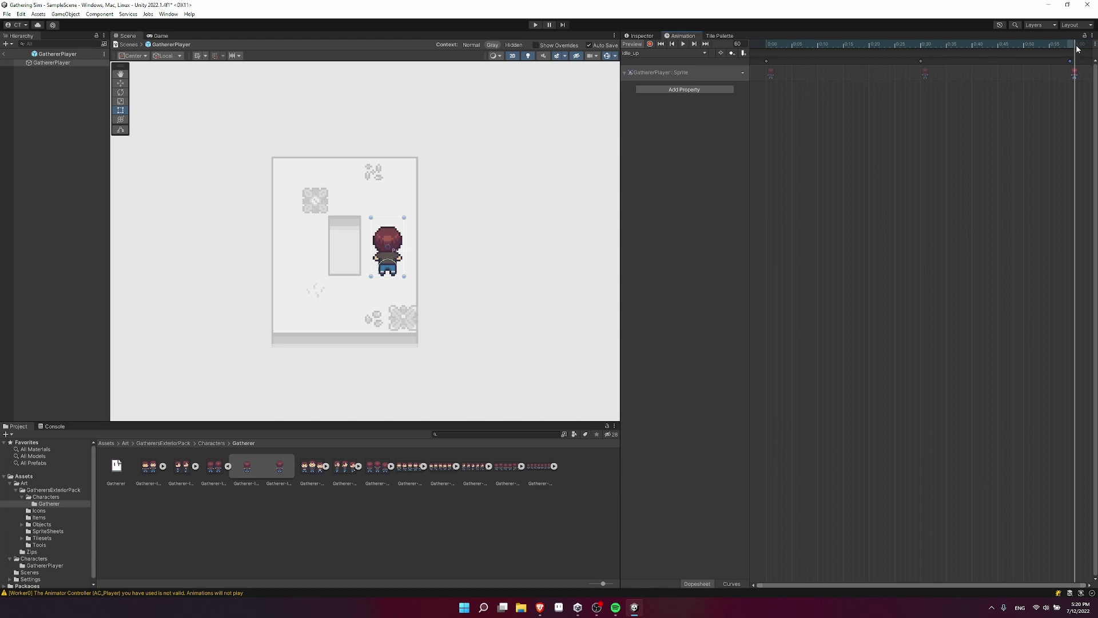
mouse_move(1077, 49)
mouse_down()
mouse_move(828, 33)
mouse_move(756, 43)
mouse_move(1072, 48)
mouse_up()
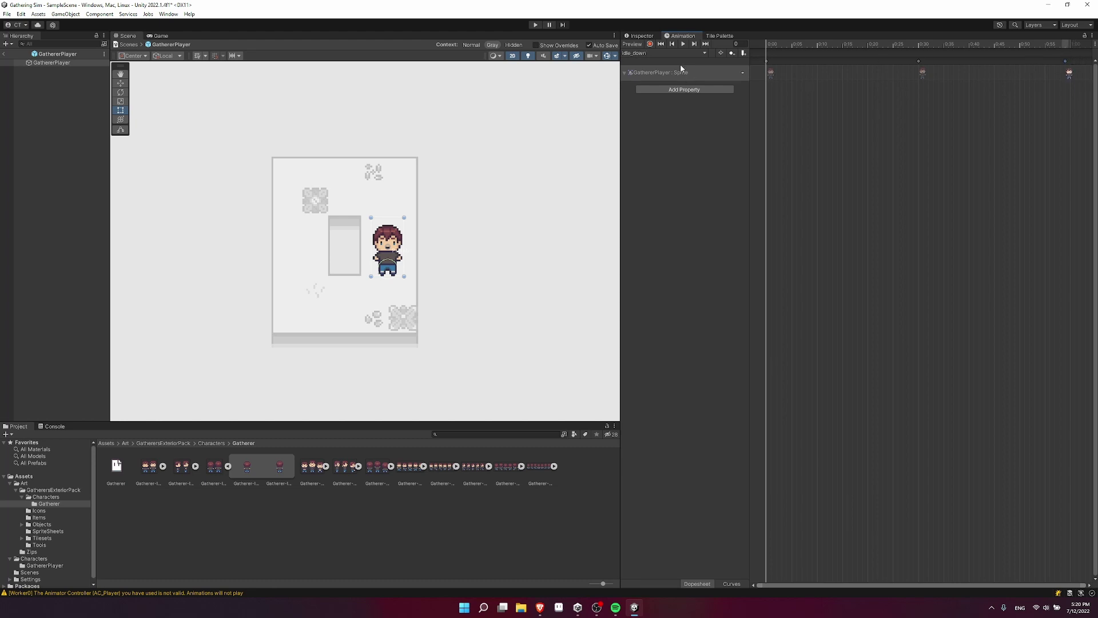
click(672, 53)
click(671, 57)
click(676, 43)
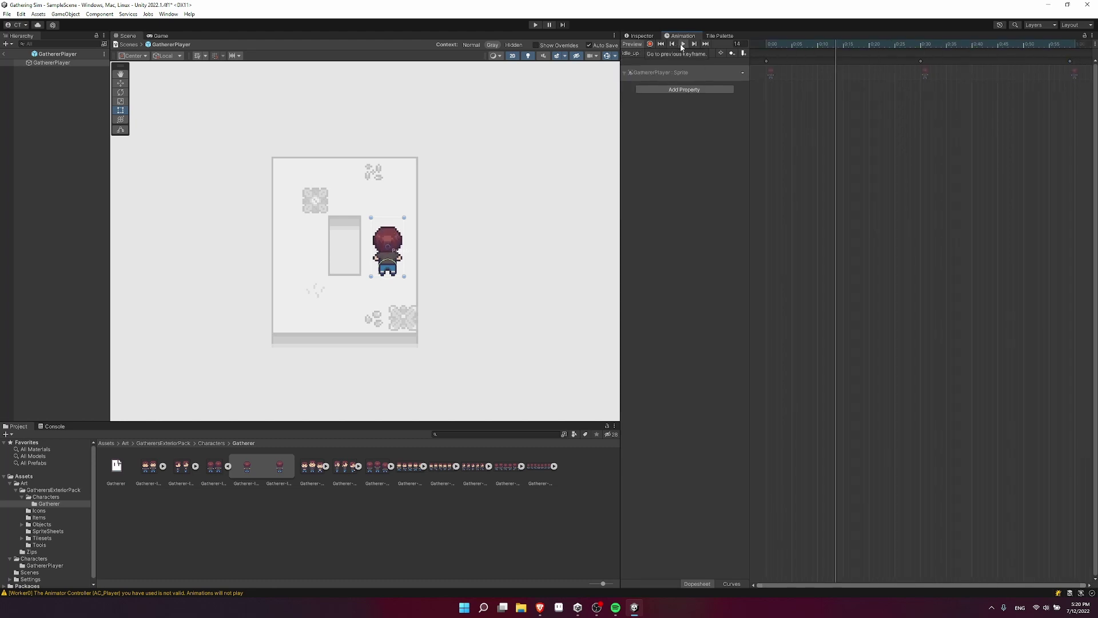
click(228, 466)
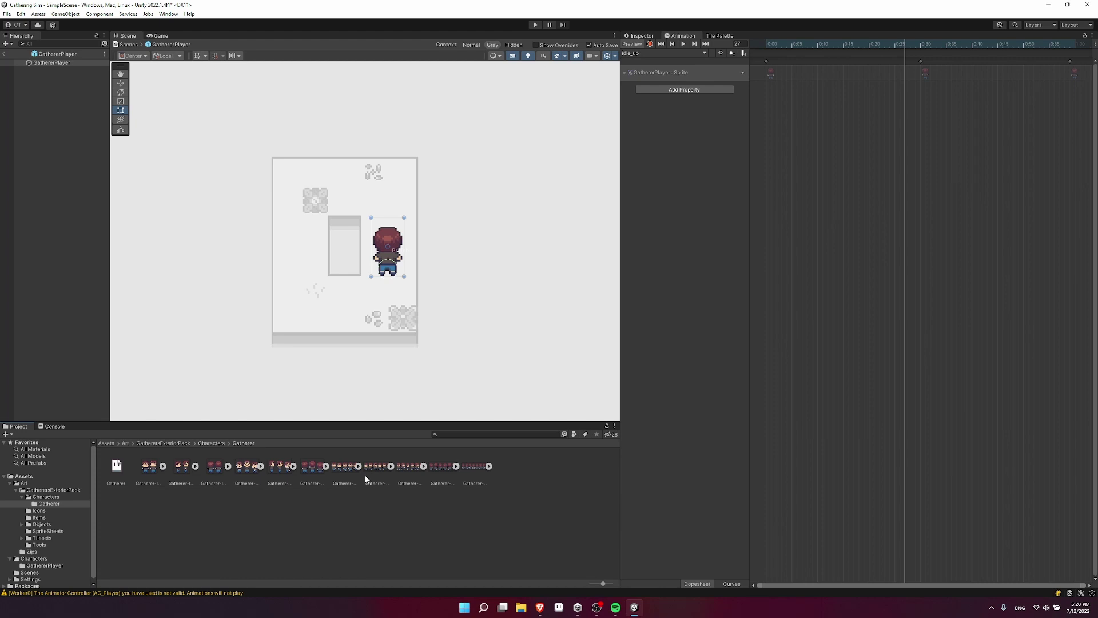
Step: Create a walk_down clip keyed with the six Walk_Down sprites and preview it
click(667, 52)
click(667, 94)
text(walk_down)
key(Return)
click(406, 466)
click(427, 467)
shift+click(599, 467)
drag(432, 473, 774, 71)
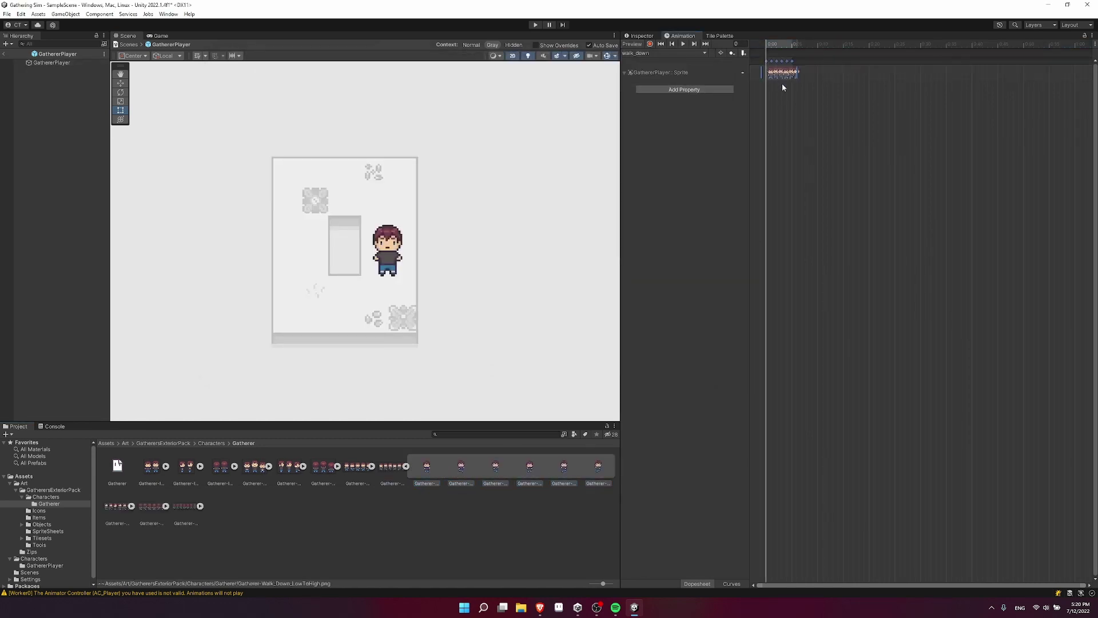
click(684, 44)
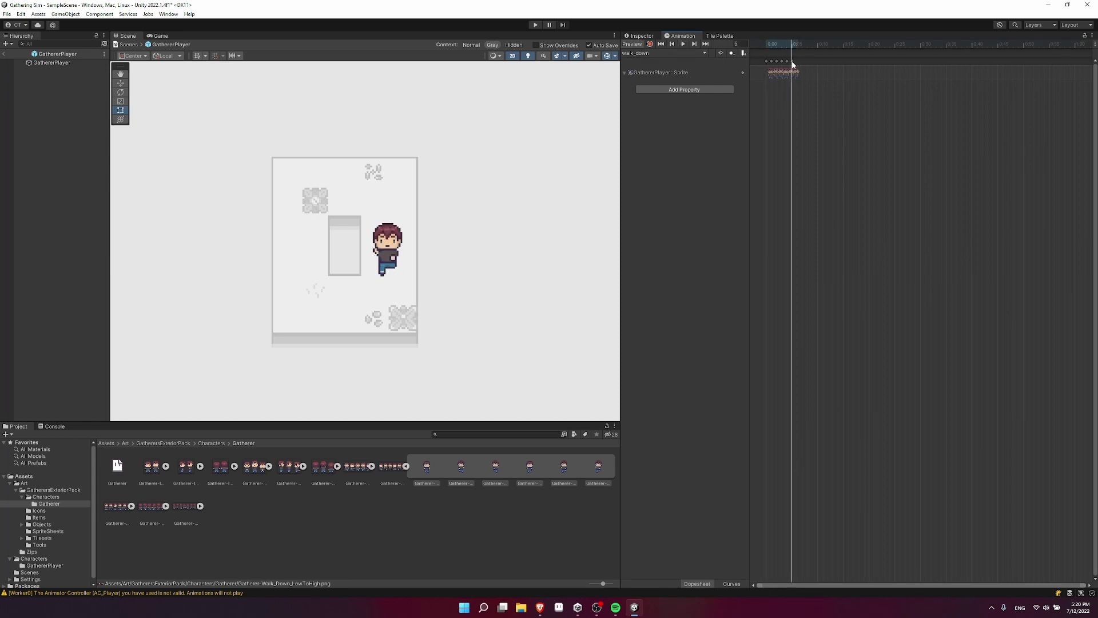
Step: Spread walk_down keys to about 0:30, 0:40 and 0:50, add a closing key at 0:59
drag(793, 62, 1027, 63)
drag(792, 62, 973, 59)
drag(782, 62, 871, 62)
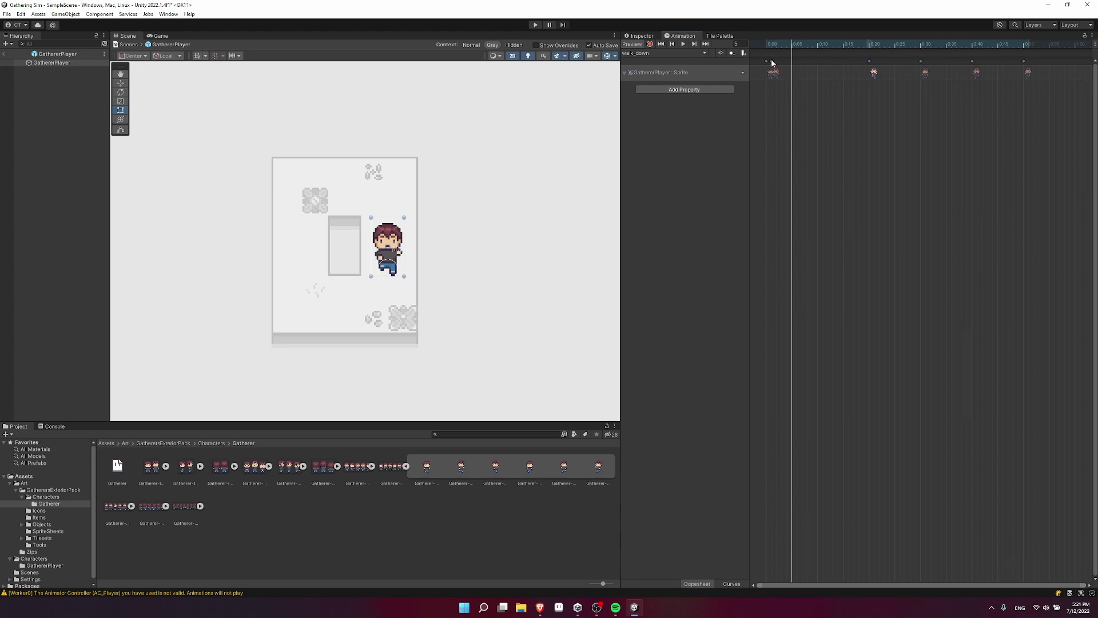
click(1024, 64)
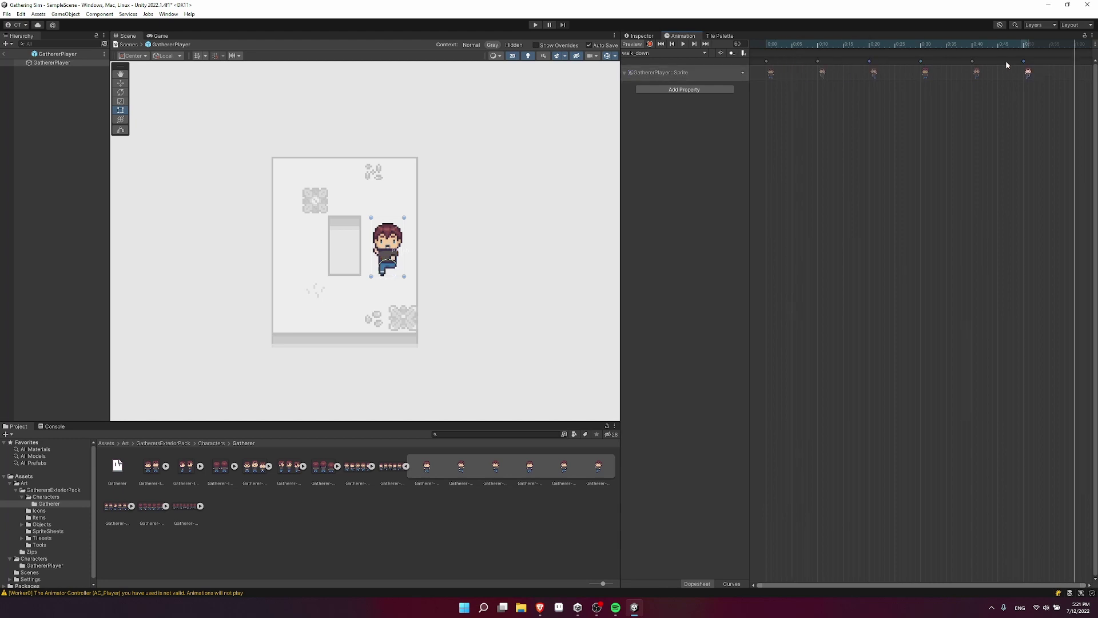
click(1073, 49)
double_click(1075, 72)
click(1076, 49)
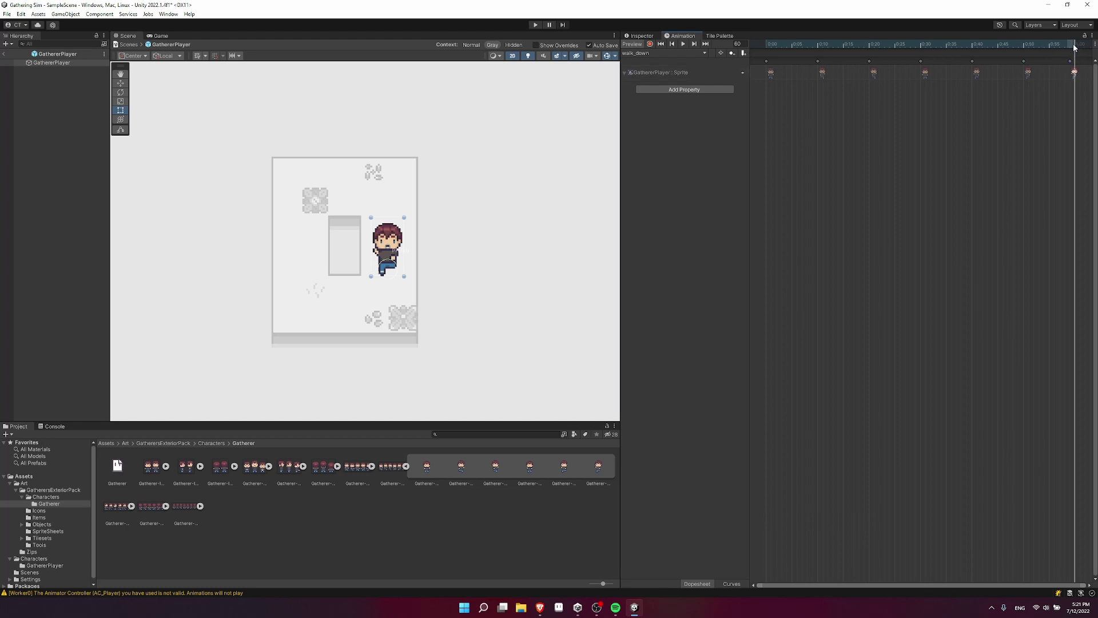
drag(1077, 49, 764, 51)
Step: Retime the walk_down keyframes to 0:05, 0:10, 0:15, 0:20, 0:25 and 0:35
click(683, 44)
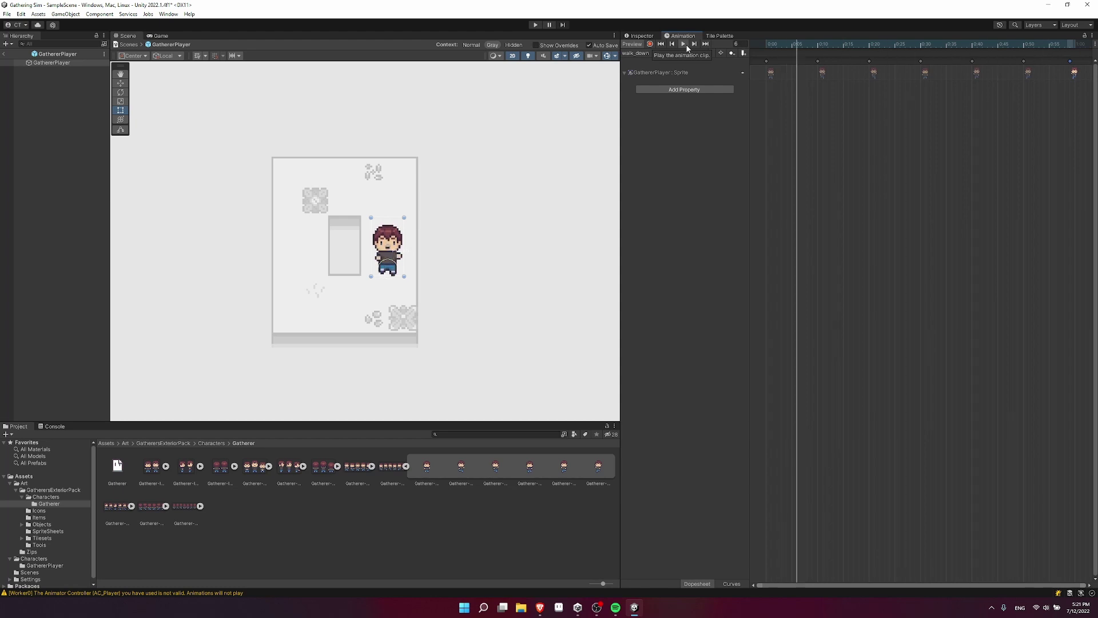
click(685, 44)
click(820, 69)
drag(819, 64, 794, 64)
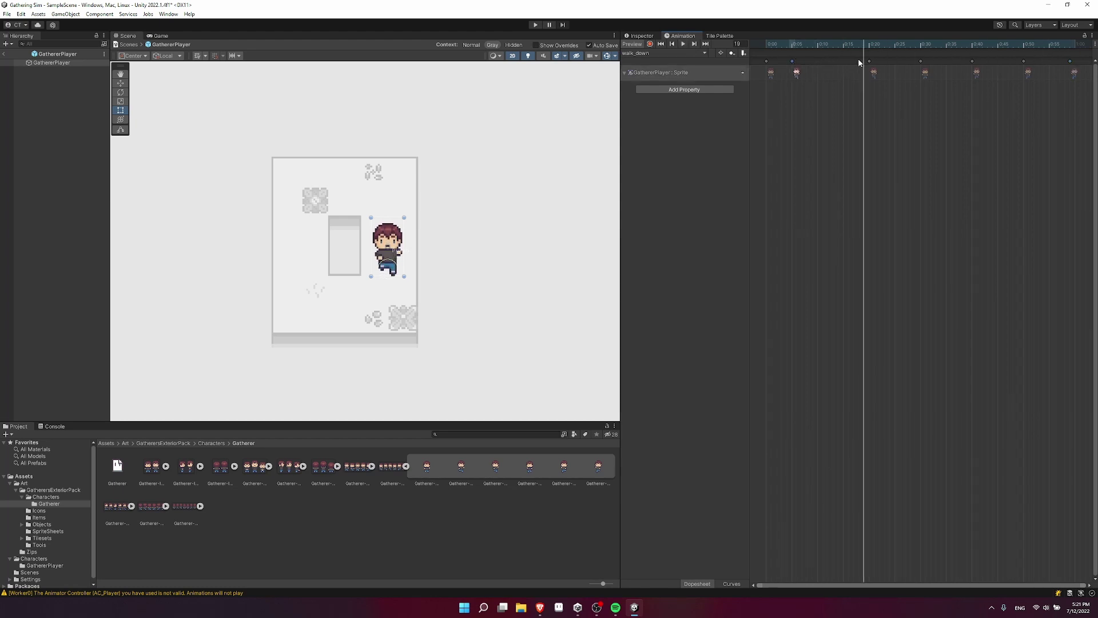
drag(869, 62, 817, 63)
drag(919, 61, 844, 61)
drag(972, 61, 869, 61)
drag(1023, 61, 895, 62)
drag(1070, 61, 918, 60)
Step: Preview the faster walk_down cycle and bring up the clip list
click(683, 44)
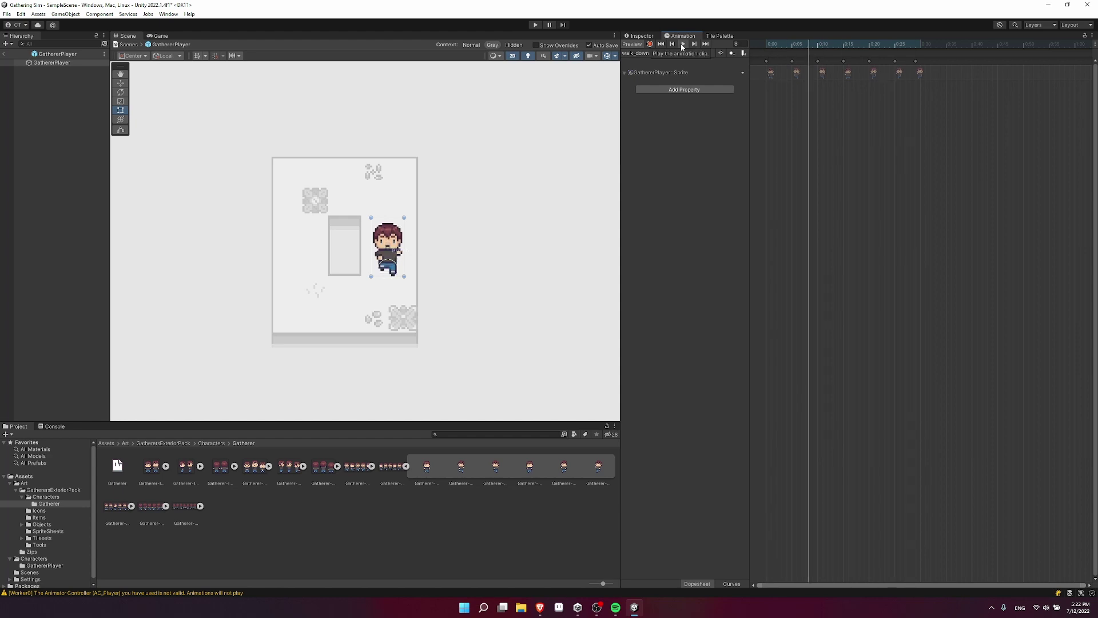
click(682, 44)
click(676, 55)
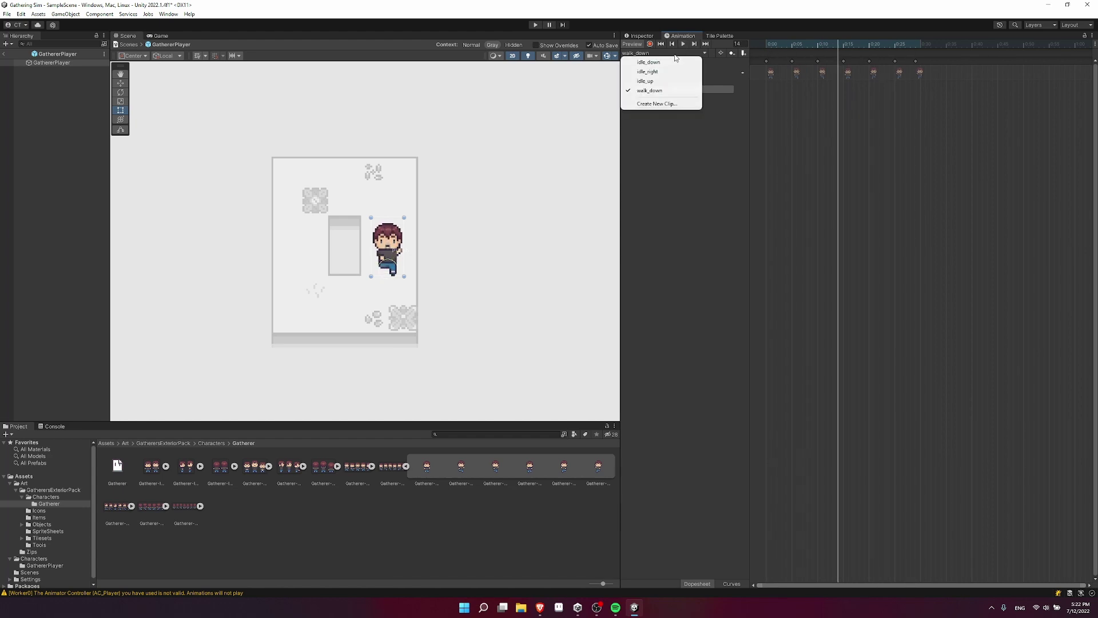
Step: Create a new clip named walk_right and key the walk-right sprites into it
click(682, 106)
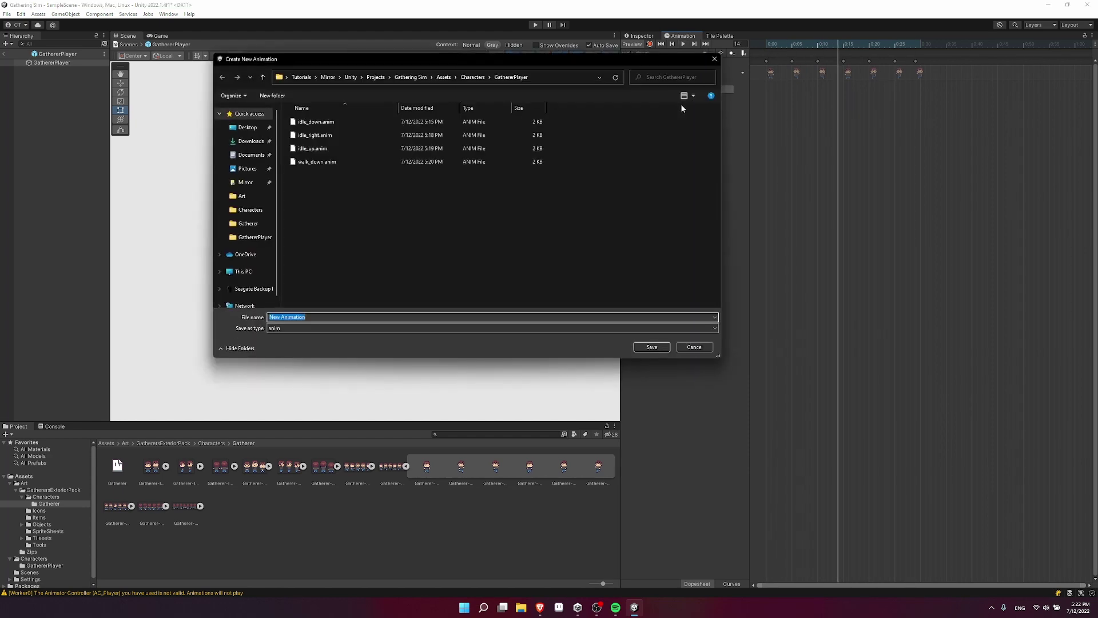
text(walk_right)
key(Return)
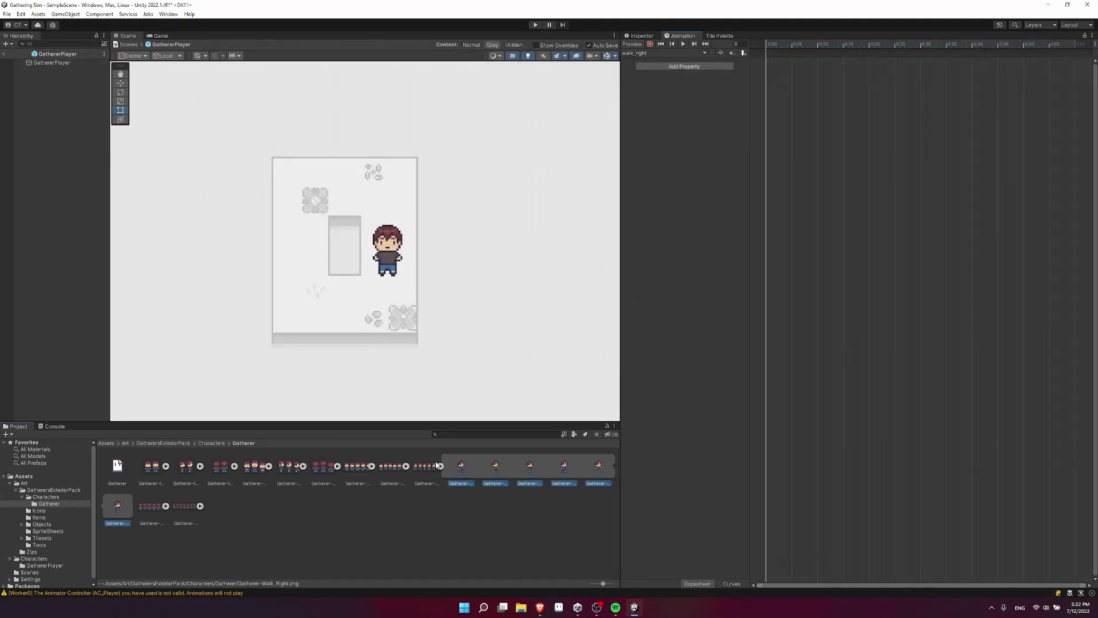
drag(530, 466, 755, 100)
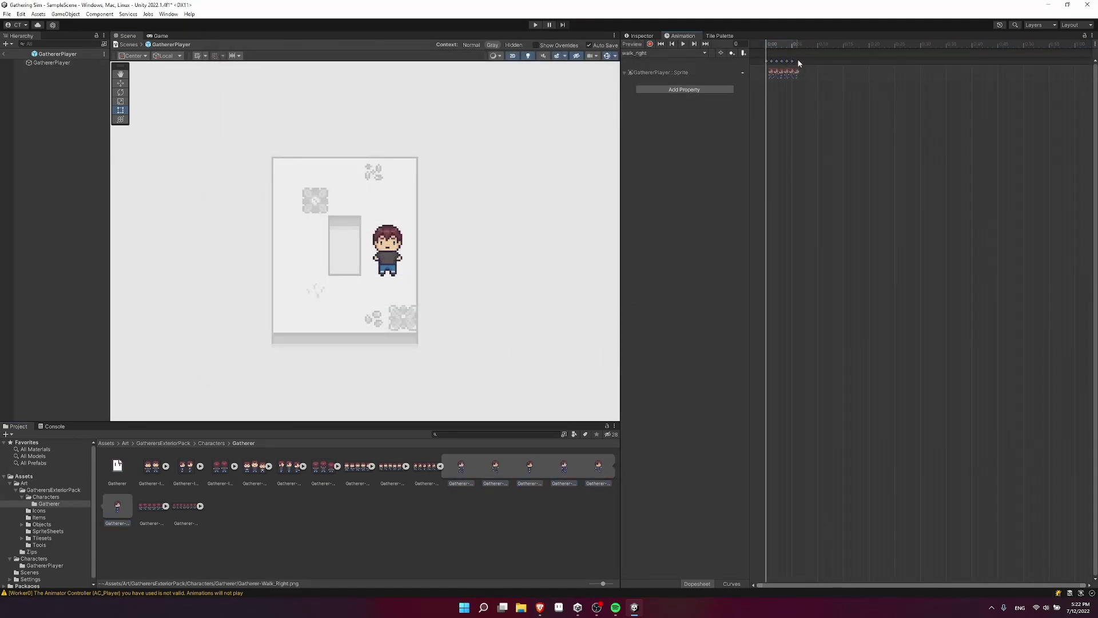
Step: Space the walk_right keys five frames apart up to 0:30 and play the cycle
drag(798, 60, 900, 61)
drag(787, 61, 864, 57)
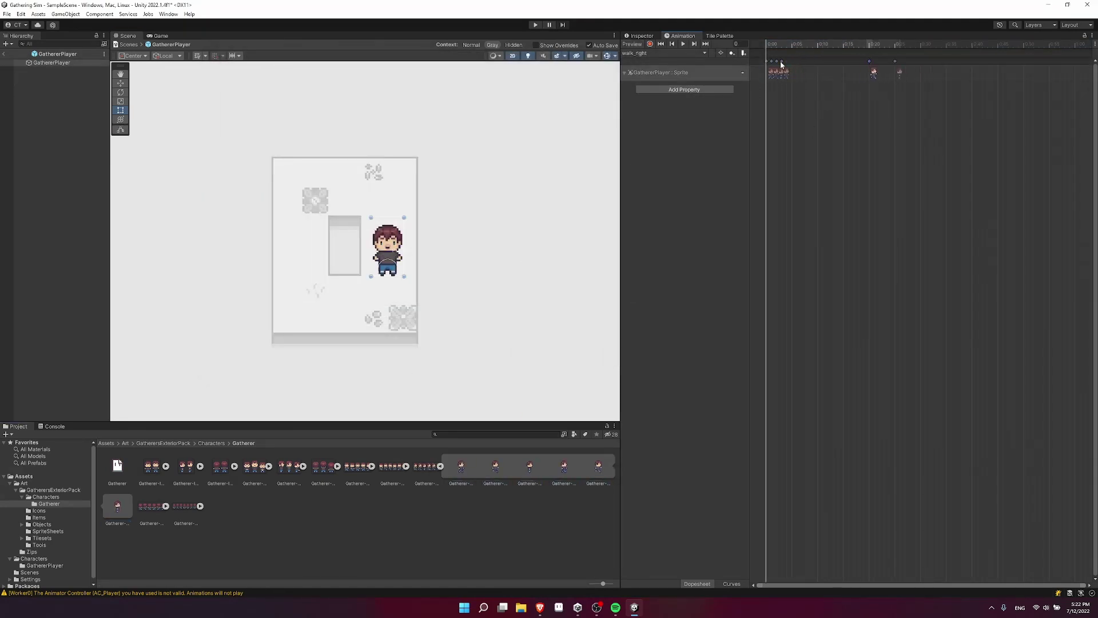
mouse_move(782, 60)
mouse_down()
mouse_move(845, 61)
mouse_move(792, 62)
mouse_up()
click(896, 61)
click(915, 44)
drag(918, 43, 921, 45)
click(684, 44)
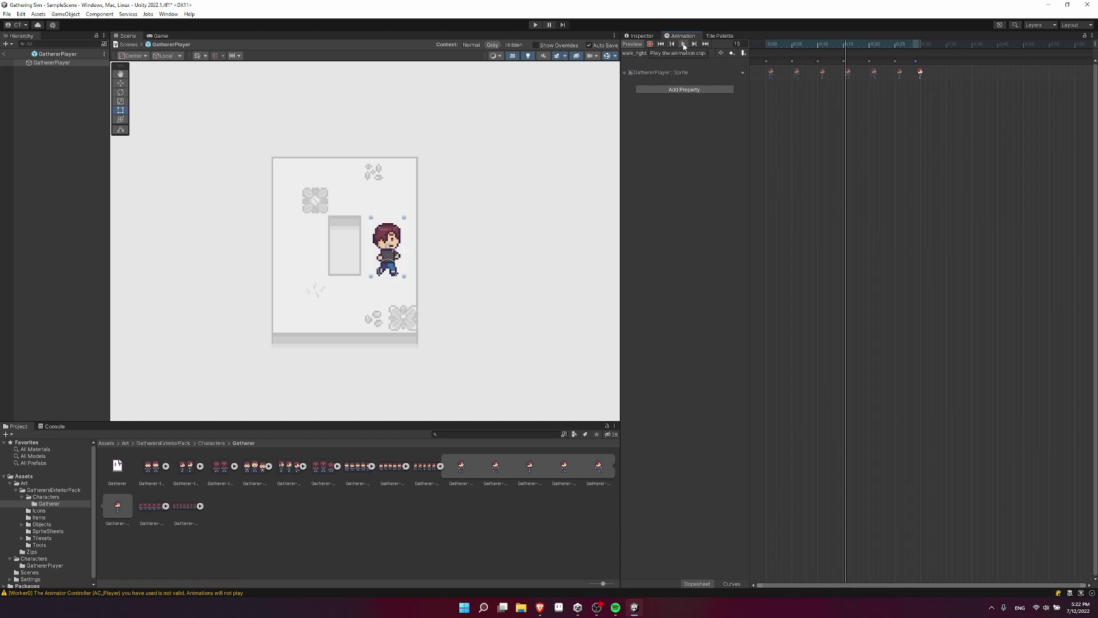
Step: Stop the walk_right preview and create a new clip named walk_up
click(658, 53)
click(656, 57)
click(657, 55)
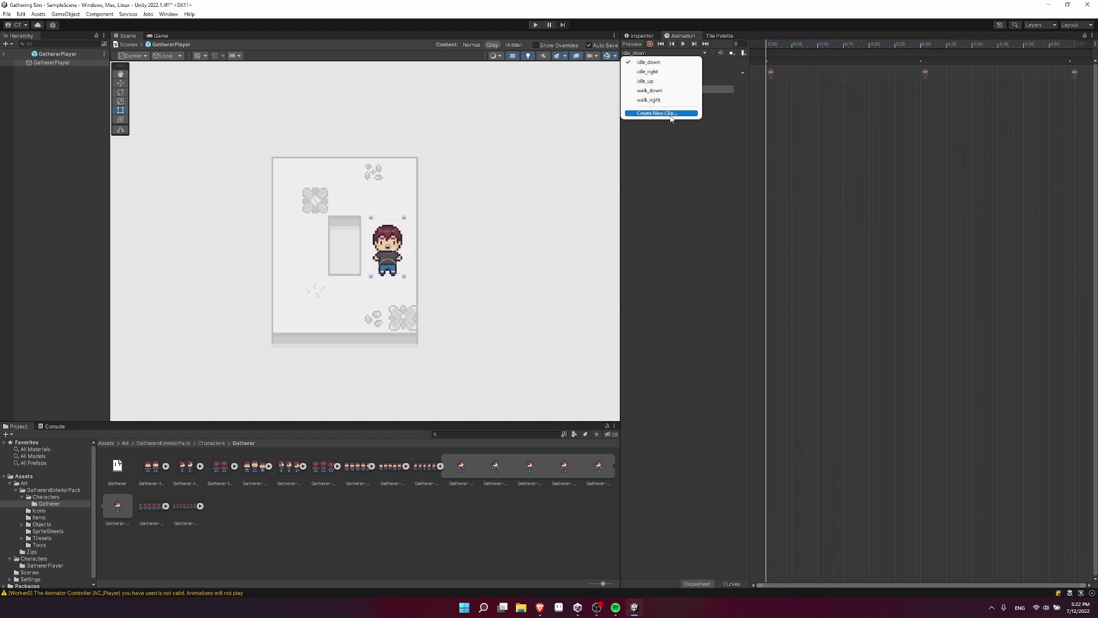
click(671, 115)
text(walk_up)
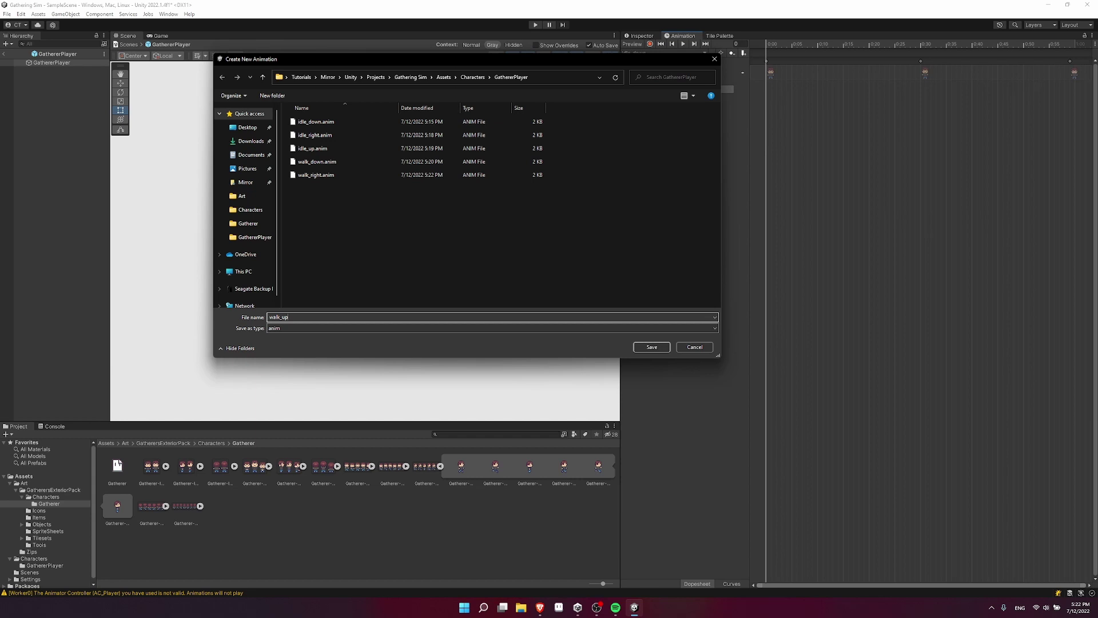
key(Return)
Step: Save walk_up, key the six walk-up sprites into it, and preview it
click(166, 506)
drag(193, 511, 918, 50)
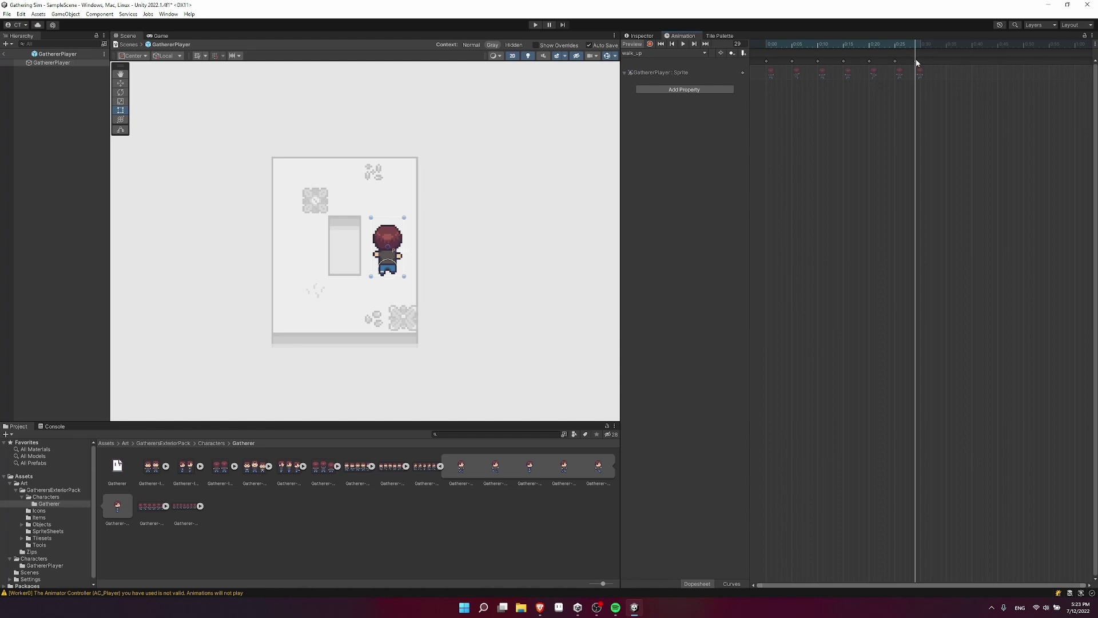
click(682, 44)
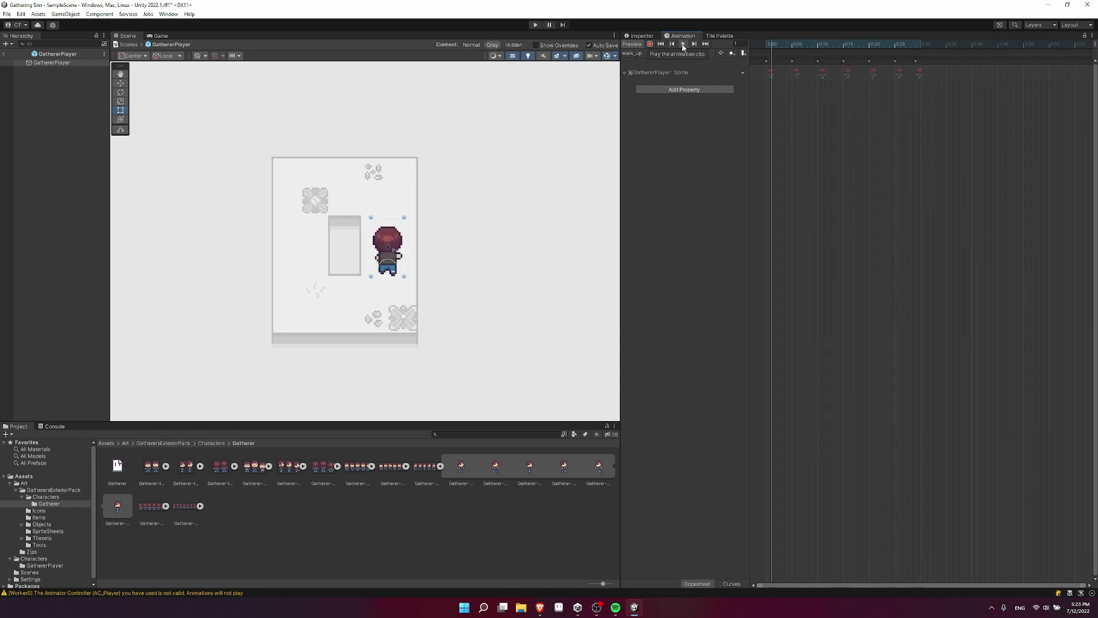
click(257, 468)
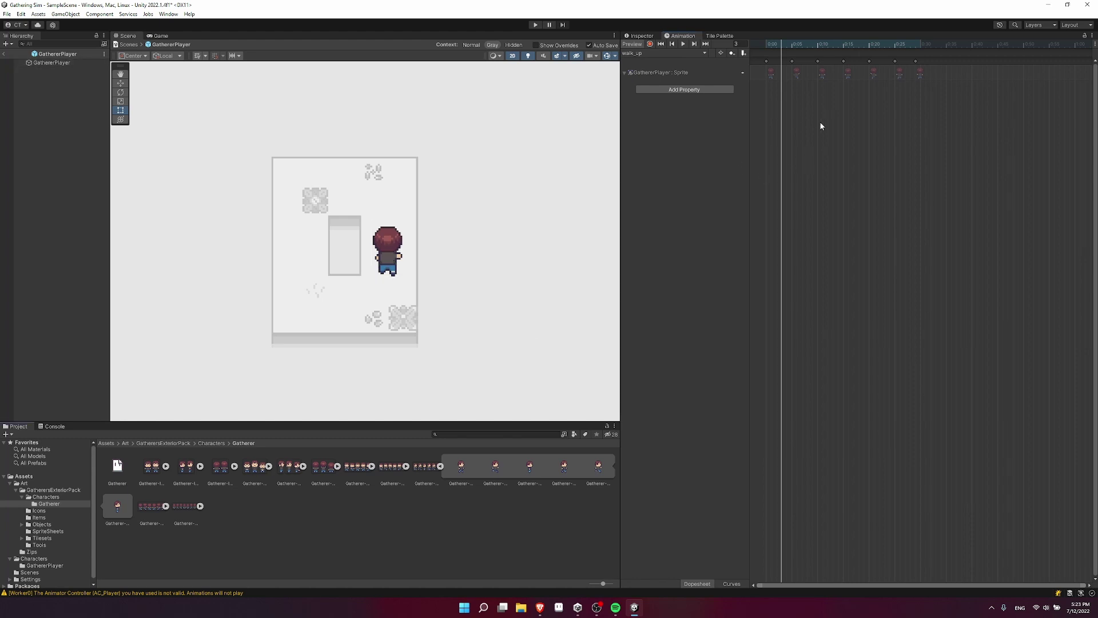
Step: Create swing_right with sprite keys spaced five frames apart and a closing key at frame 14
click(664, 53)
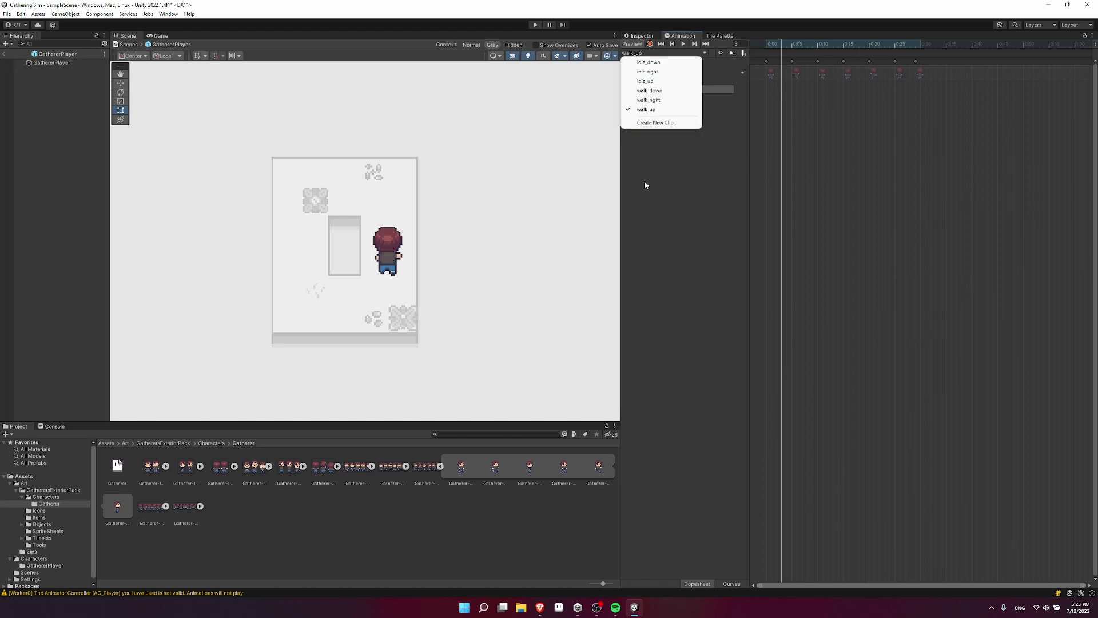
click(668, 122)
text(swing)
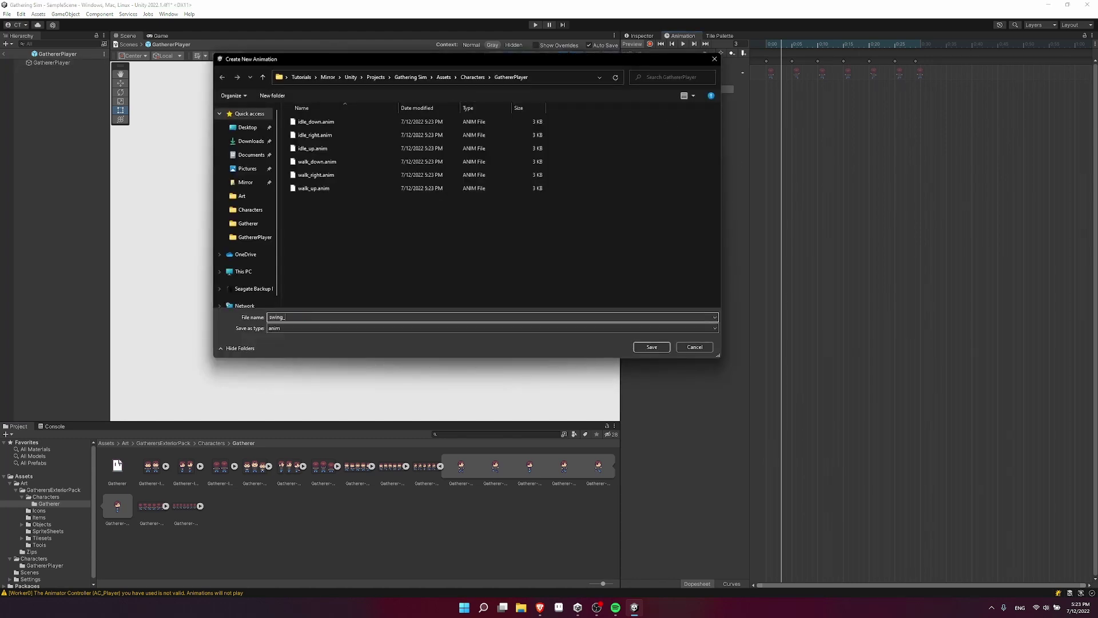
text(_right)
key(Return)
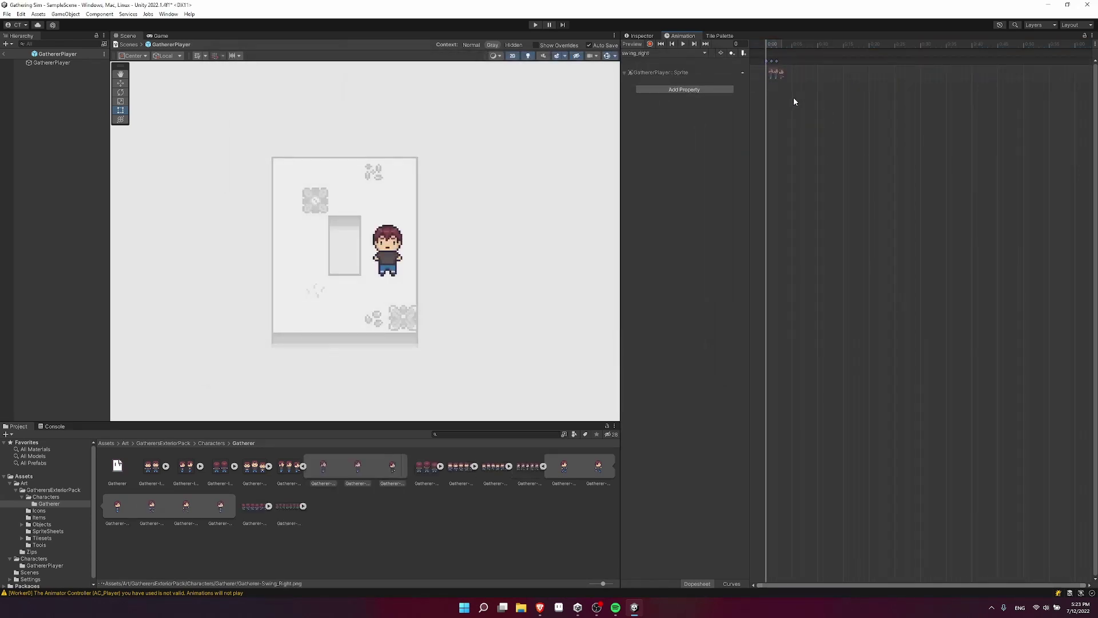
drag(777, 61, 820, 65)
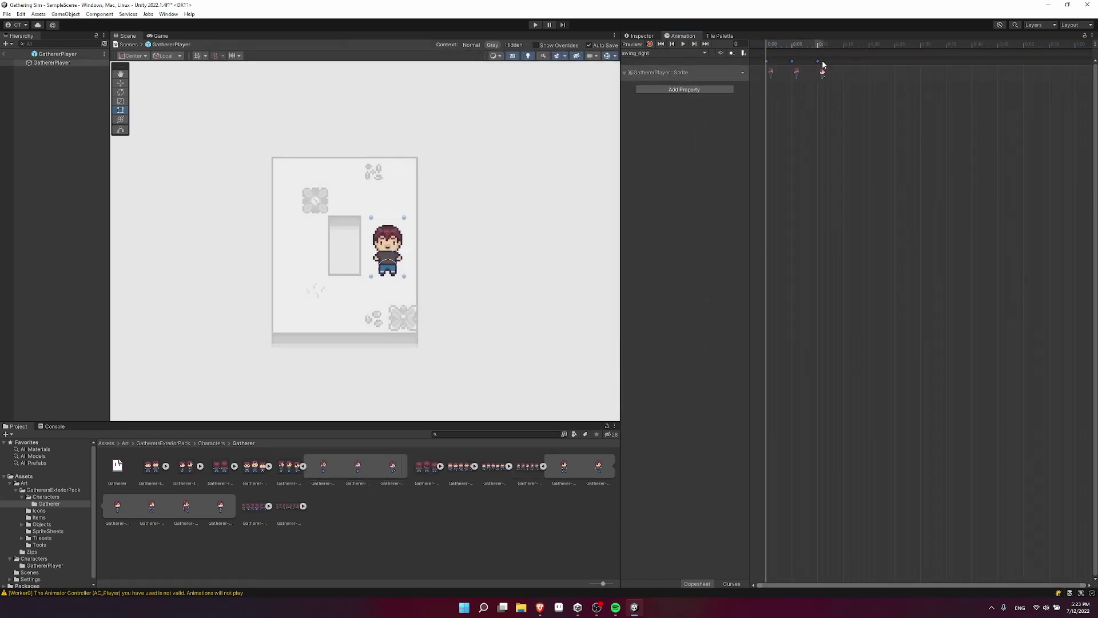
click(839, 46)
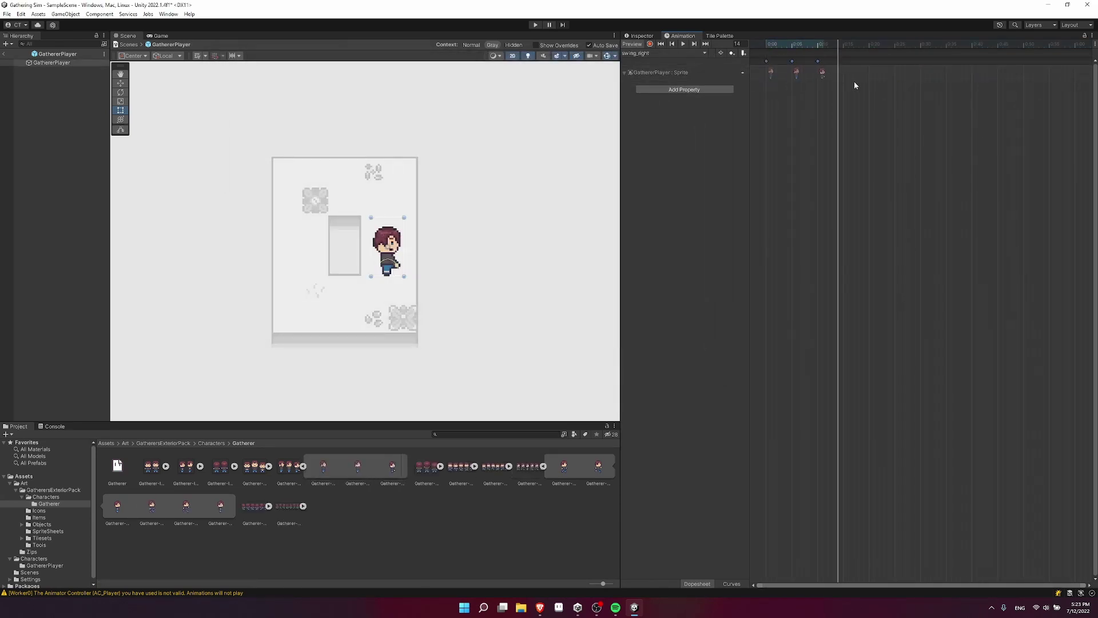
Step: Create swing_down with three swing sprite keys plus a fourth at frame 14, then preview it
click(674, 53)
click(652, 131)
text(swing_down)
key(Return)
drag(324, 466, 818, 64)
click(819, 46)
click(839, 45)
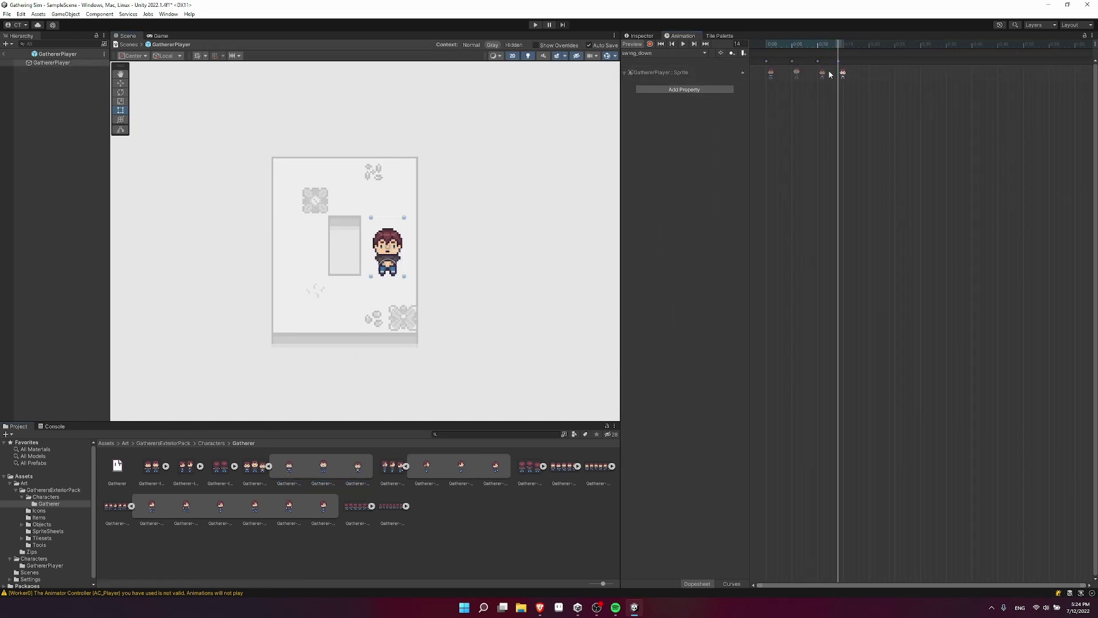
drag(841, 70, 841, 70)
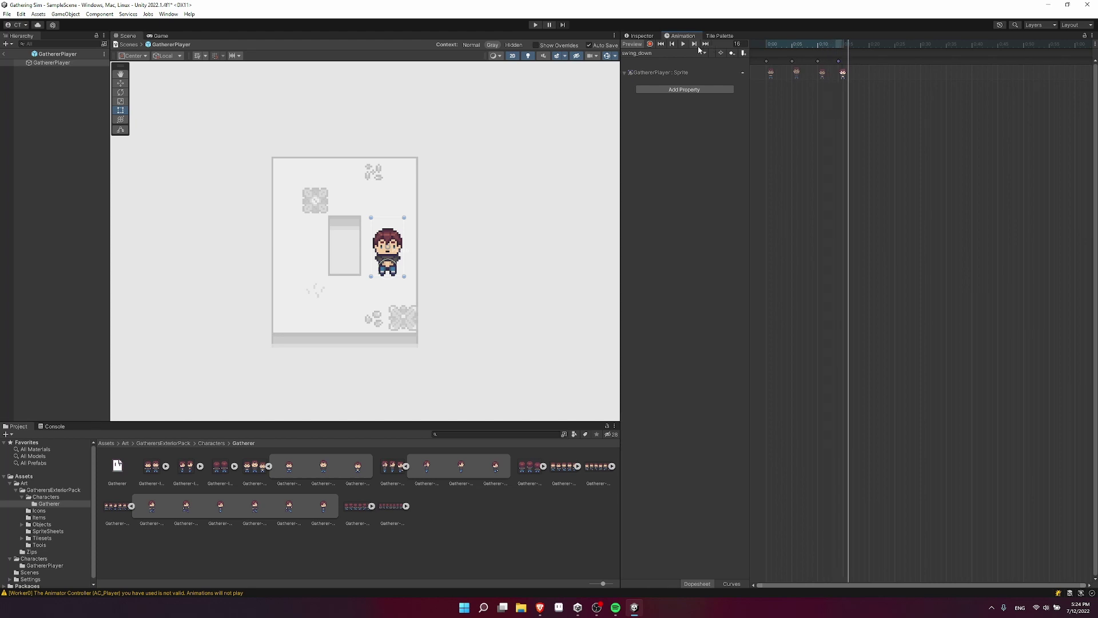
click(683, 44)
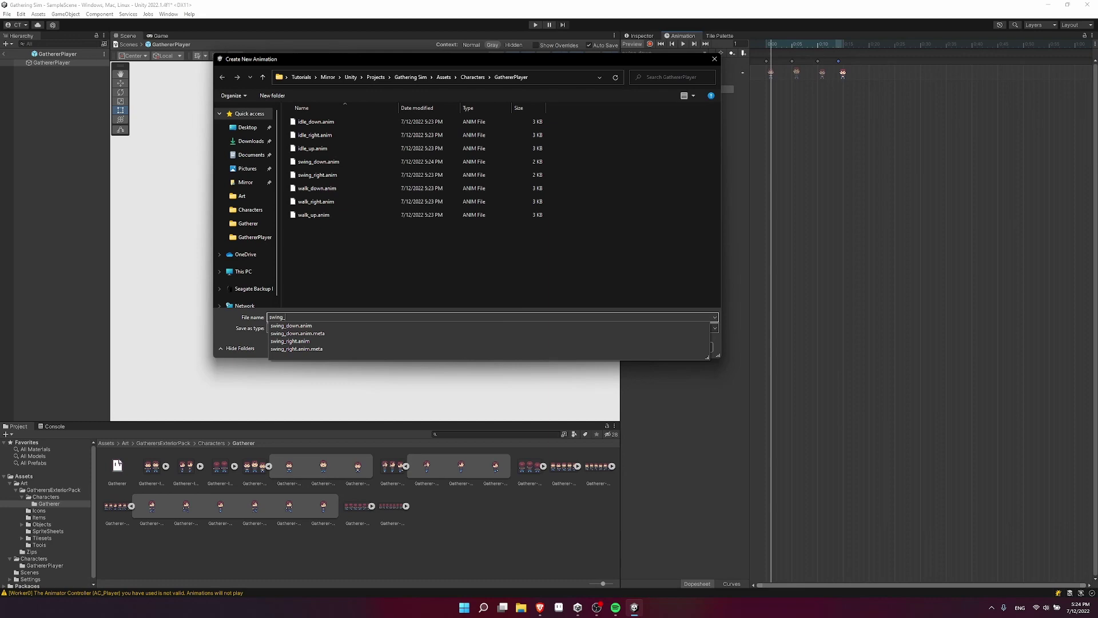
Step: Save swing_up and key three sprites from the expanded swing sprite sheet into it
key(Return)
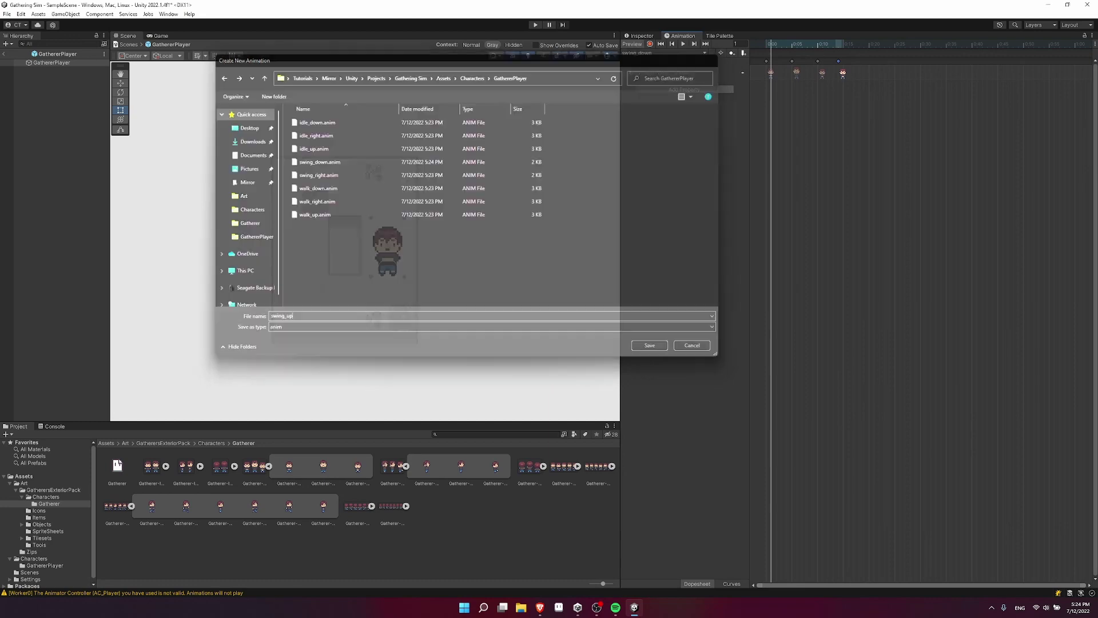
click(544, 466)
click(529, 466)
click(563, 466)
shift+click(119, 508)
drag(565, 469, 843, 48)
Step: Preview swing_up, then switch back to the walk_right clip
click(684, 45)
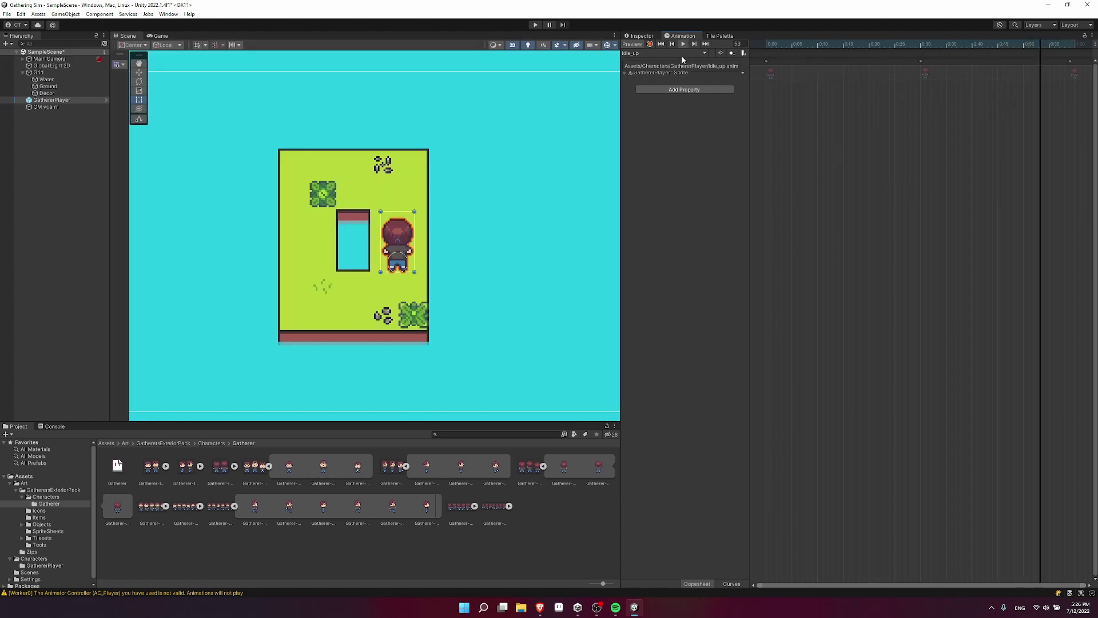
click(681, 54)
click(663, 128)
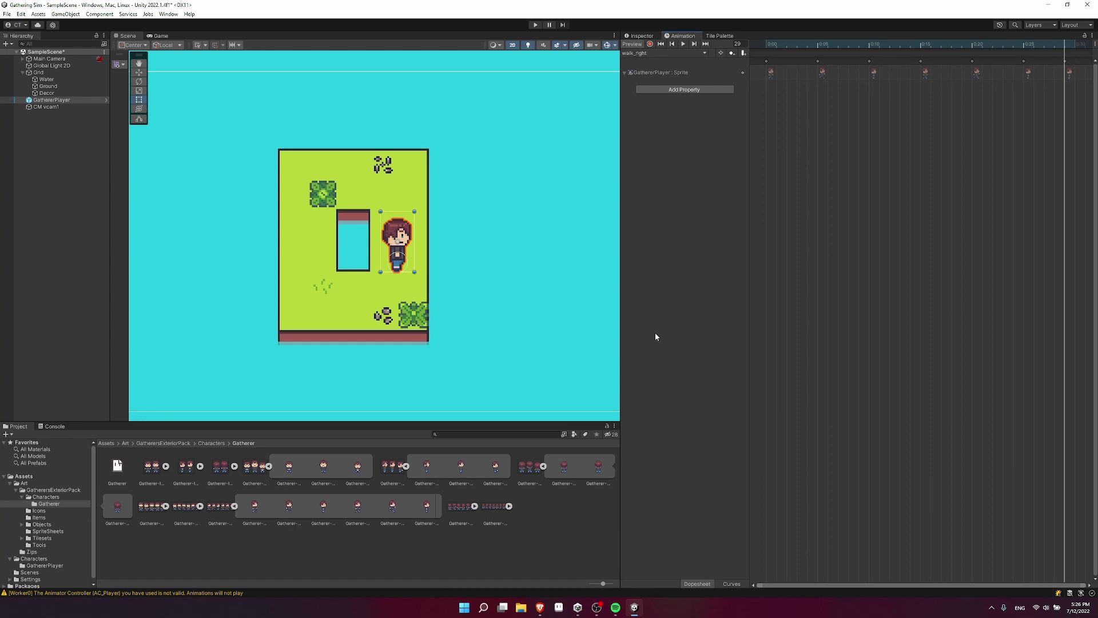
Step: Show the Brave window with the forum's Animator layers image, resized and placed over the editor
click(542, 607)
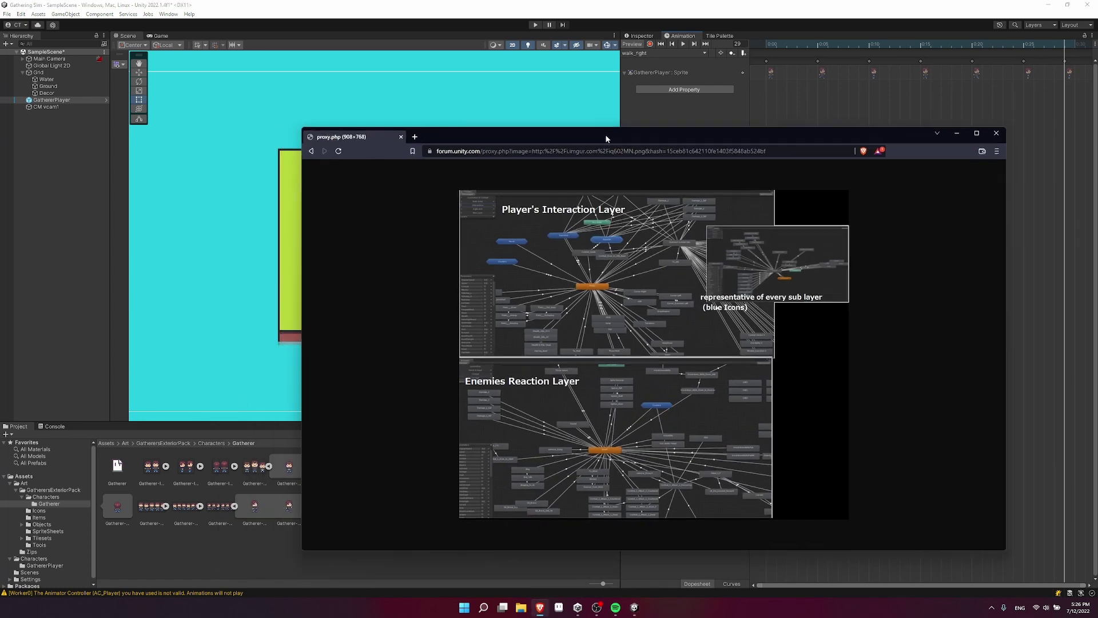
drag(606, 138, 652, 131)
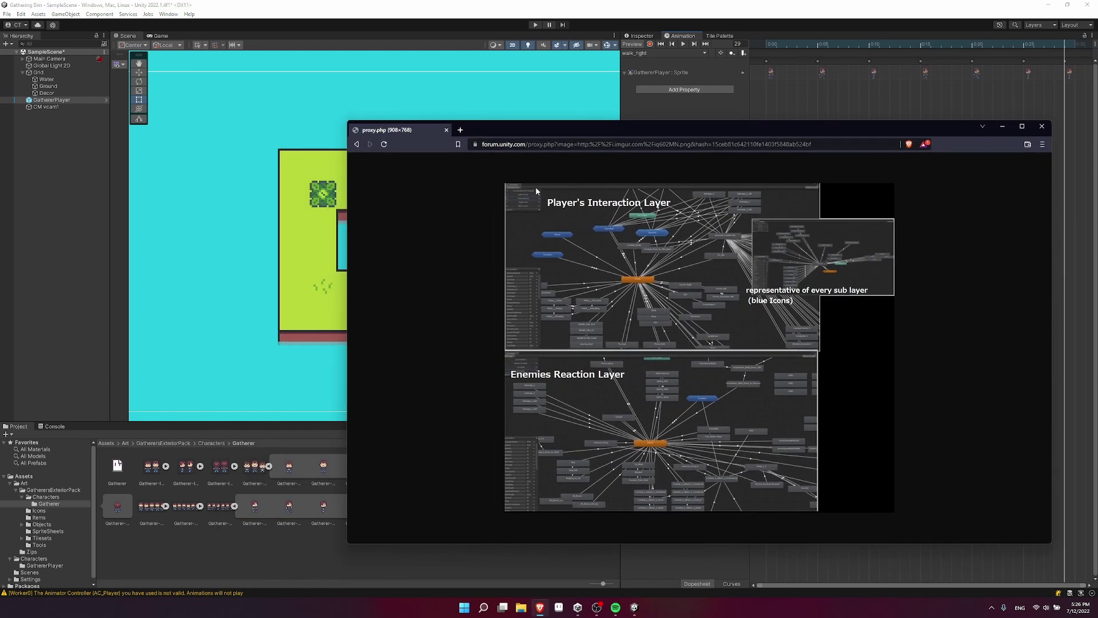
drag(346, 120, 482, 149)
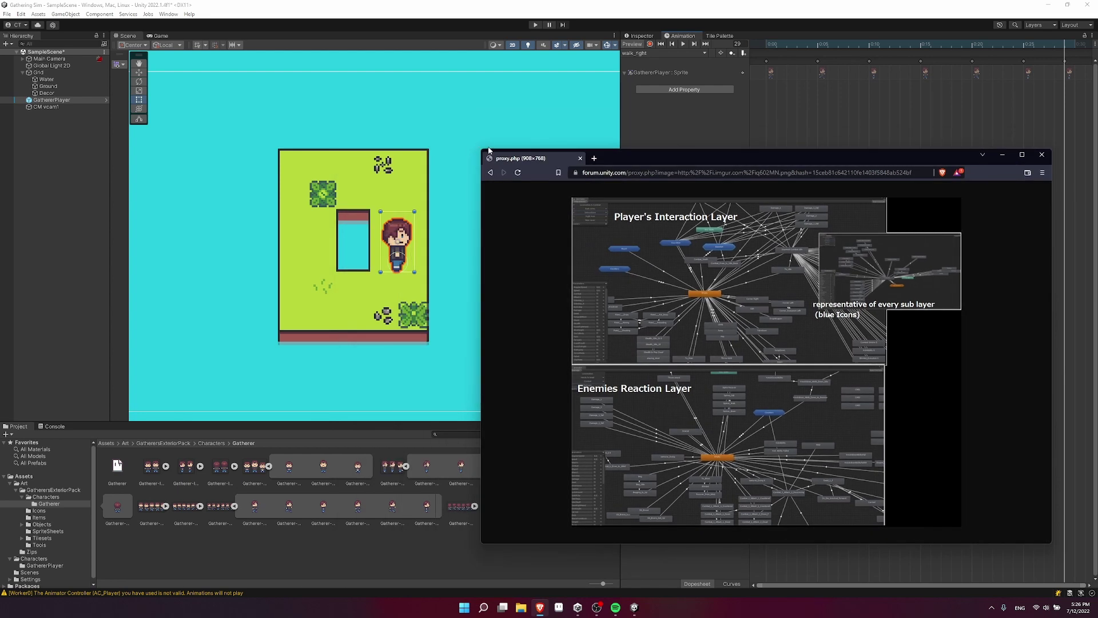
drag(613, 160, 534, 134)
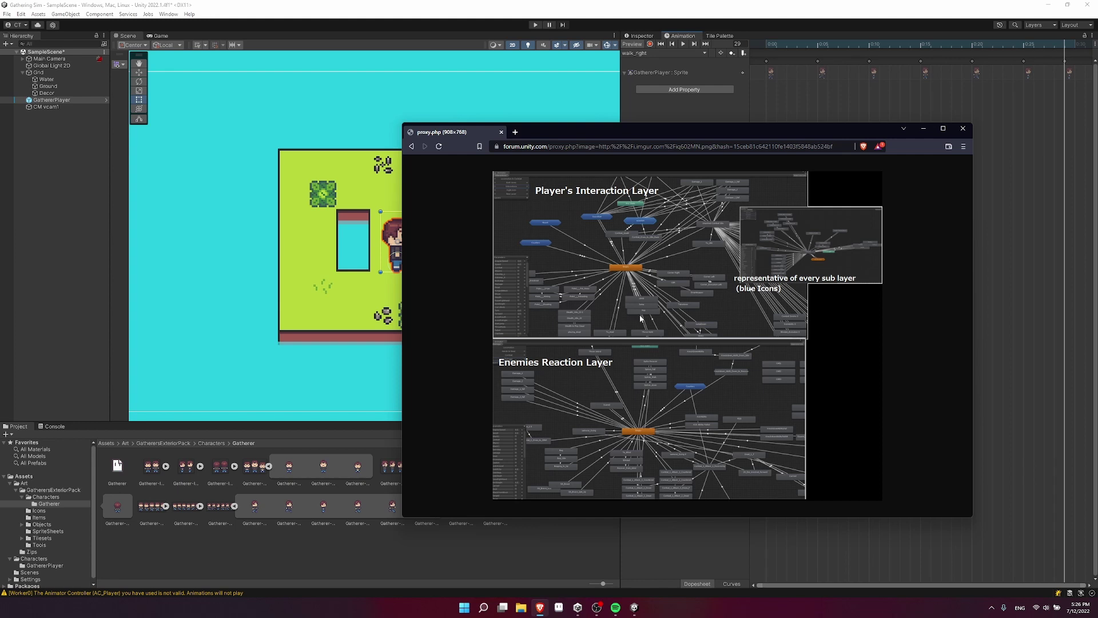
Step: Open the Animator window from the Window menu
click(168, 14)
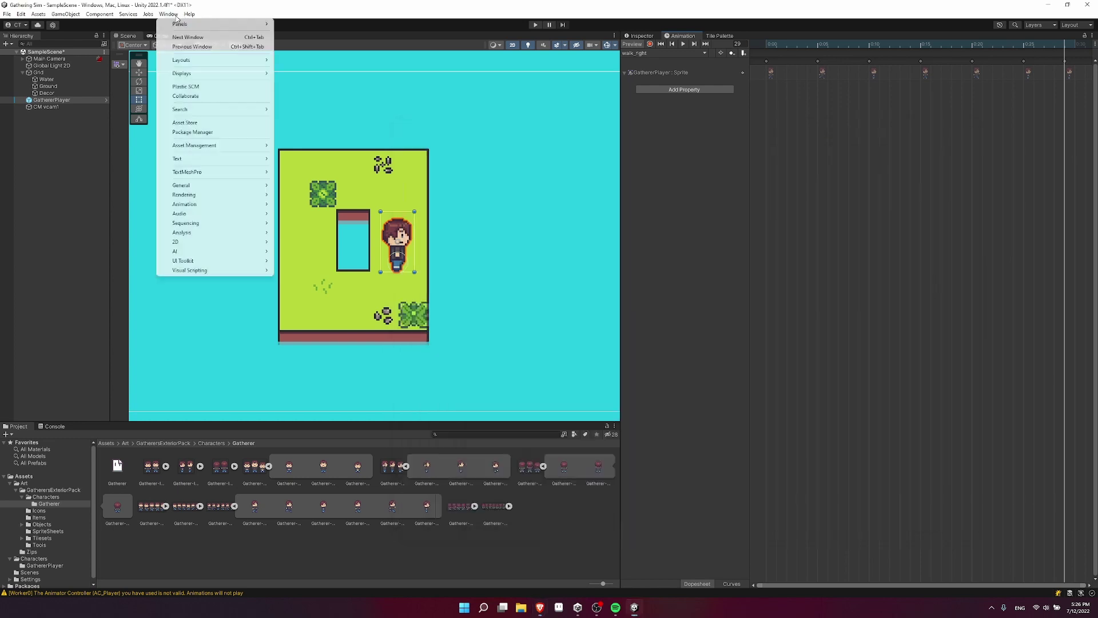
mouse_move(193, 204)
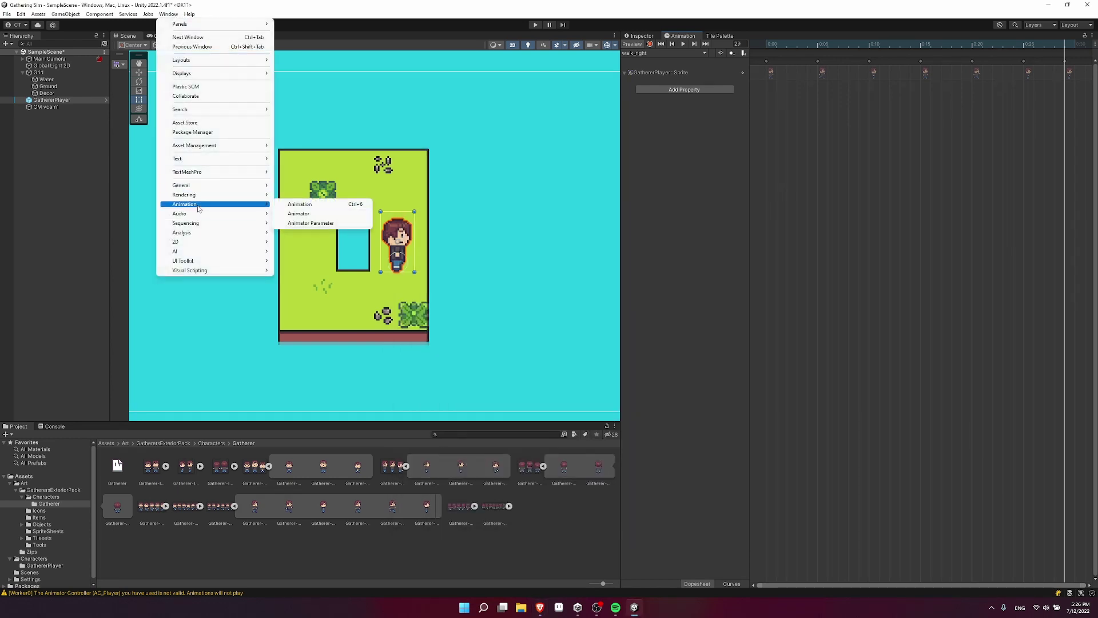
click(300, 213)
Step: Arrange idle_down, idle_right, idle_up, walk_right, walk_up and swing_right into one vertical column
drag(421, 108, 473, 104)
drag(444, 141, 478, 198)
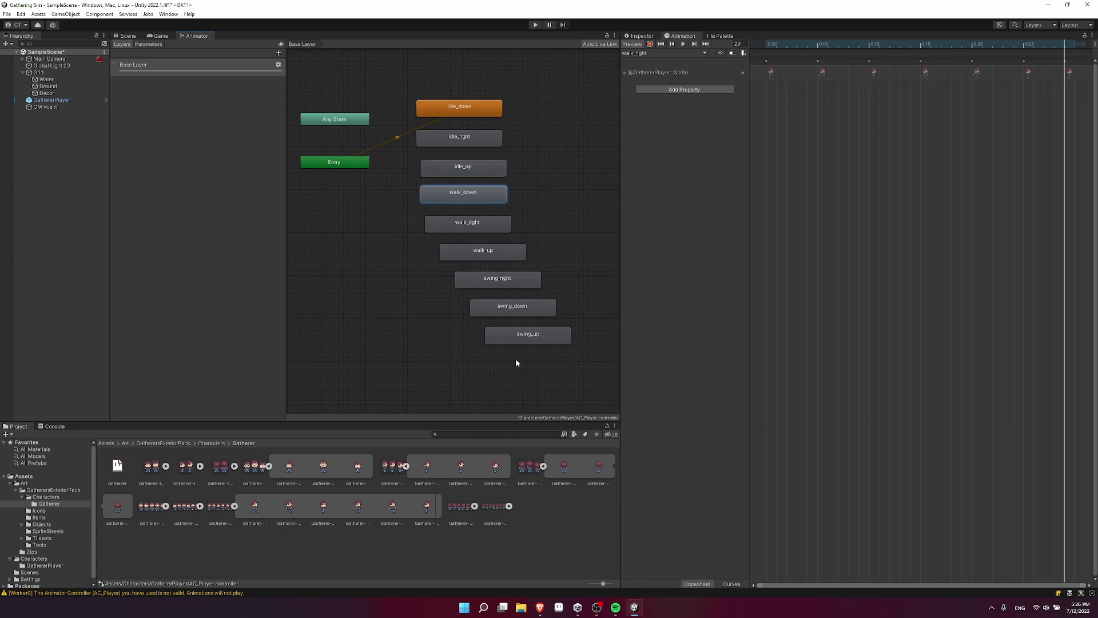
click(540, 607)
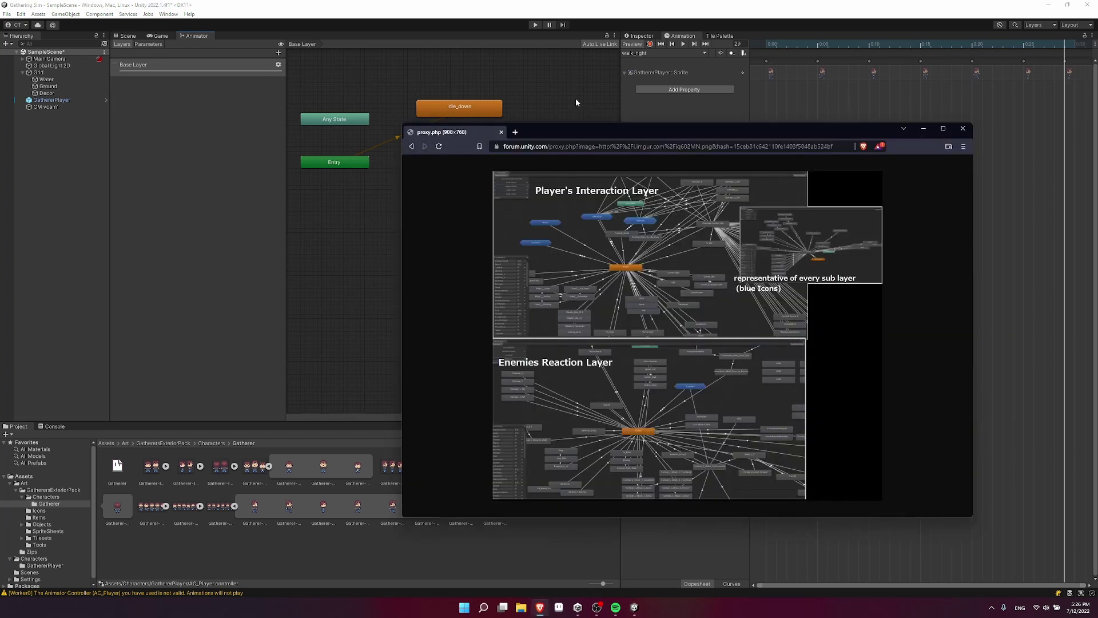
click(575, 102)
drag(478, 229, 469, 250)
drag(511, 285, 476, 281)
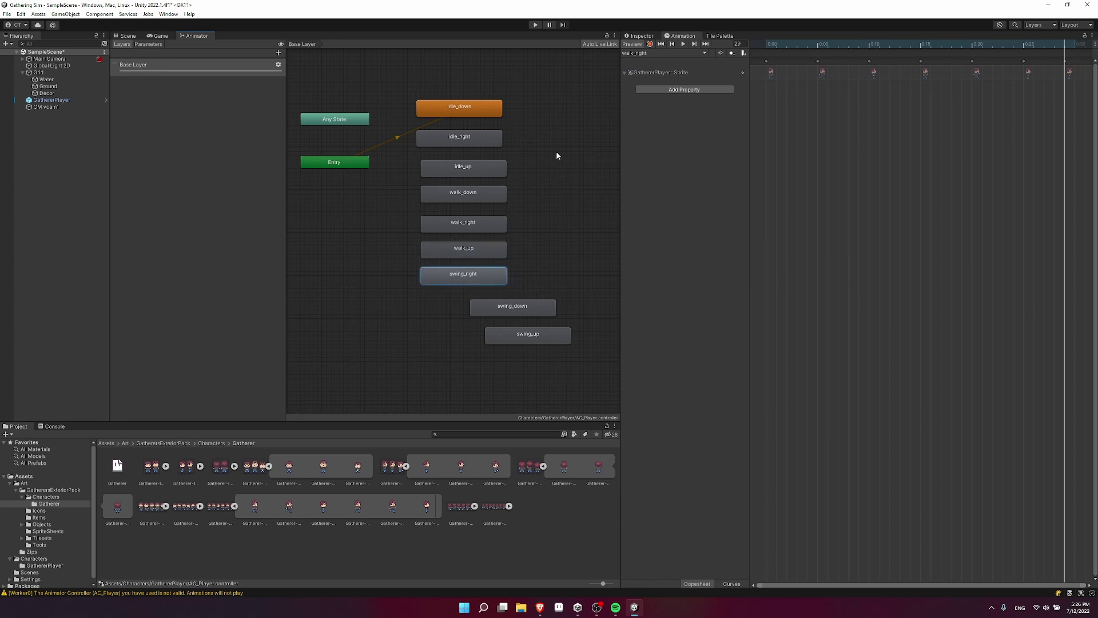
middle_drag(558, 155, 484, 188)
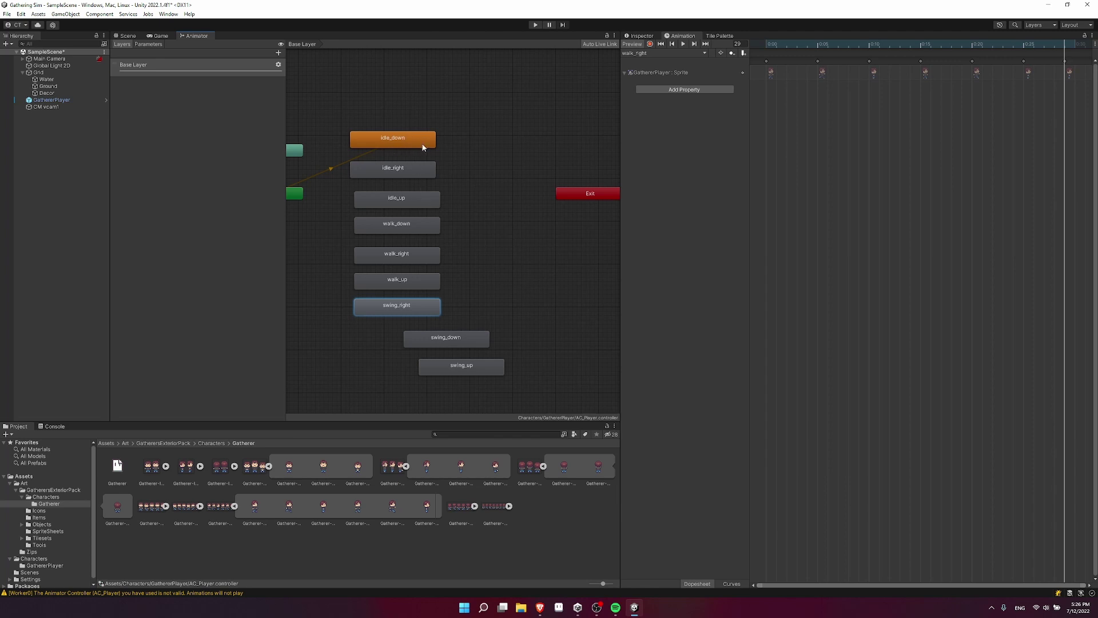
middle_drag(462, 214, 486, 210)
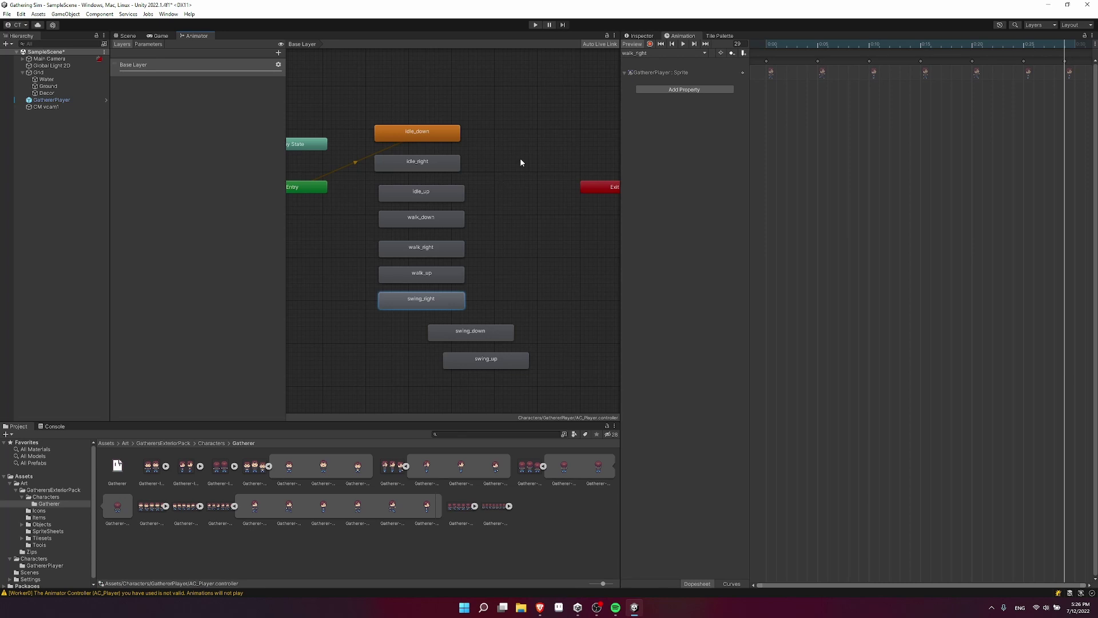
middle_drag(520, 162, 550, 168)
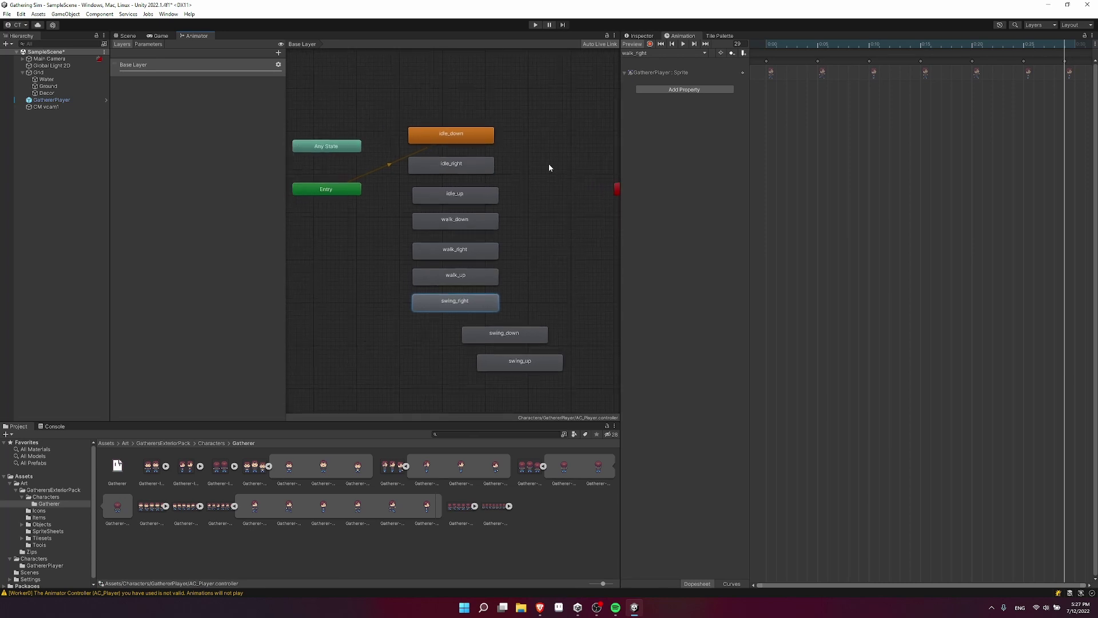